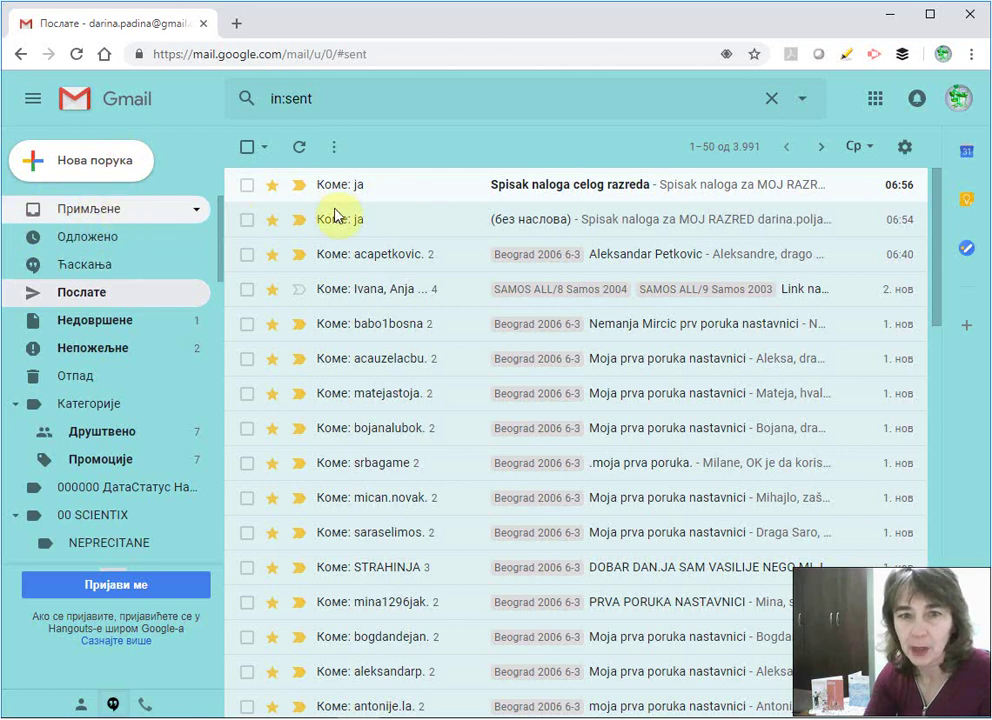
Step: Open the sent message "Spisak naloga celog razreda" and switch to Google Contacts
{"action": "left_click", "coordinate": [562, 196]}
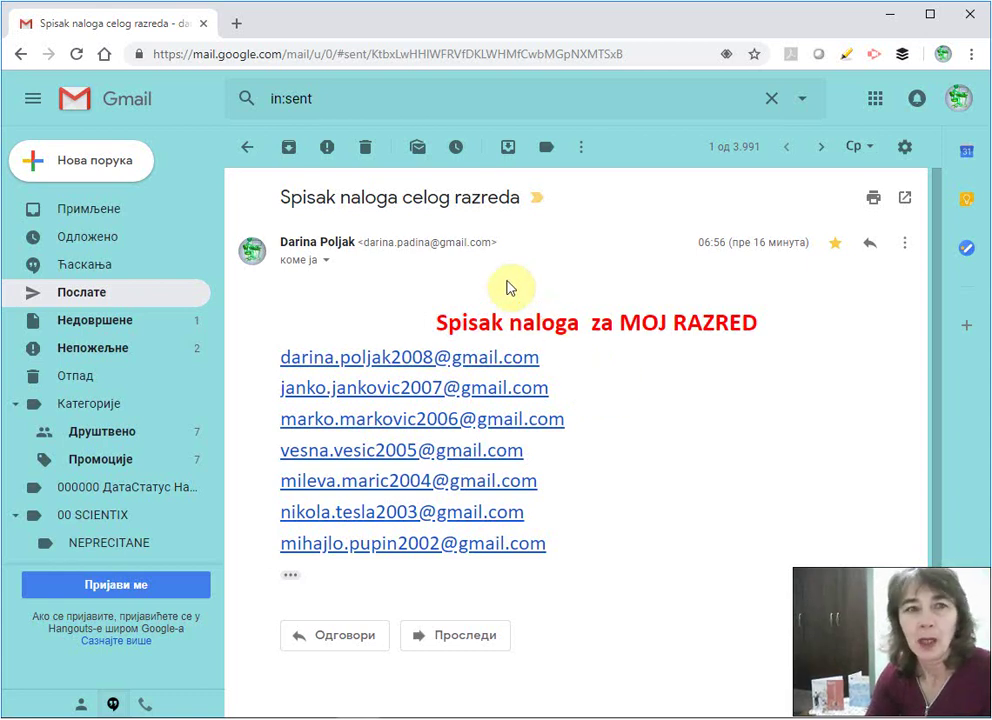
{"action": "left_click", "coordinate": [877, 101]}
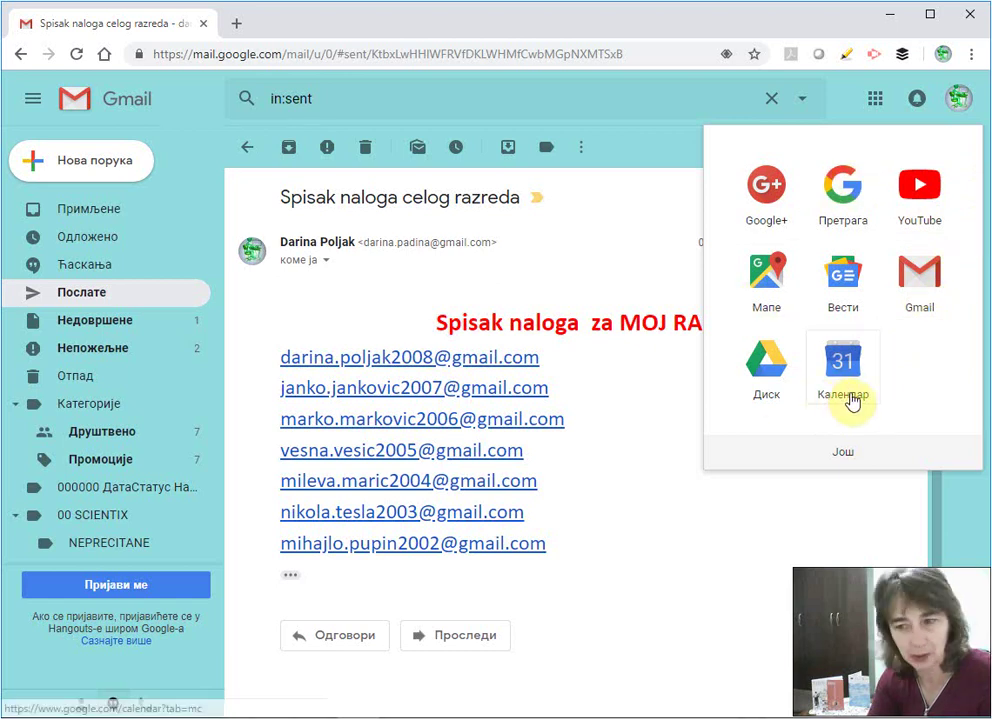
{"action": "left_click", "coordinate": [843, 458]}
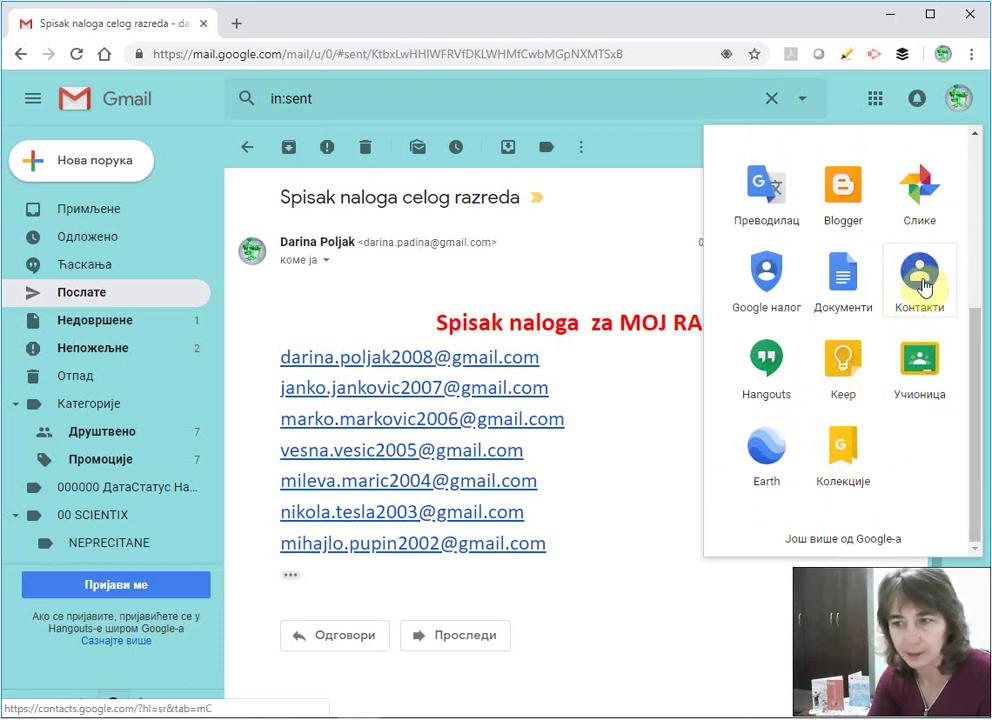
{"action": "left_click", "coordinate": [925, 282]}
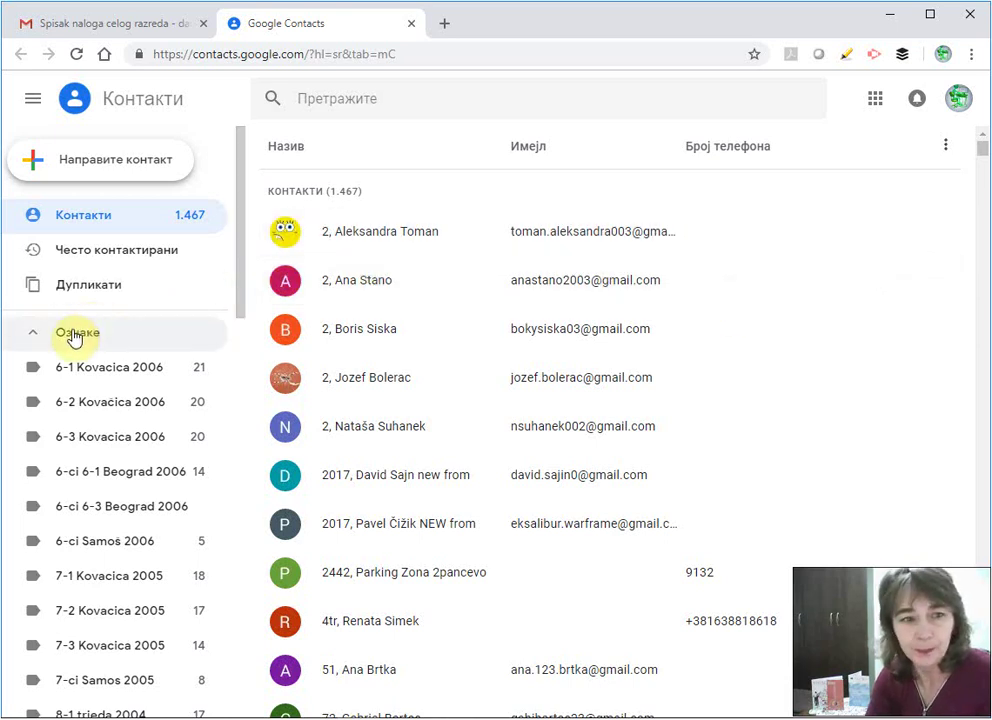
Step: Create a contact label named "Moj razred" and open its contact list
{"action": "left_click", "coordinate": [60, 338]}
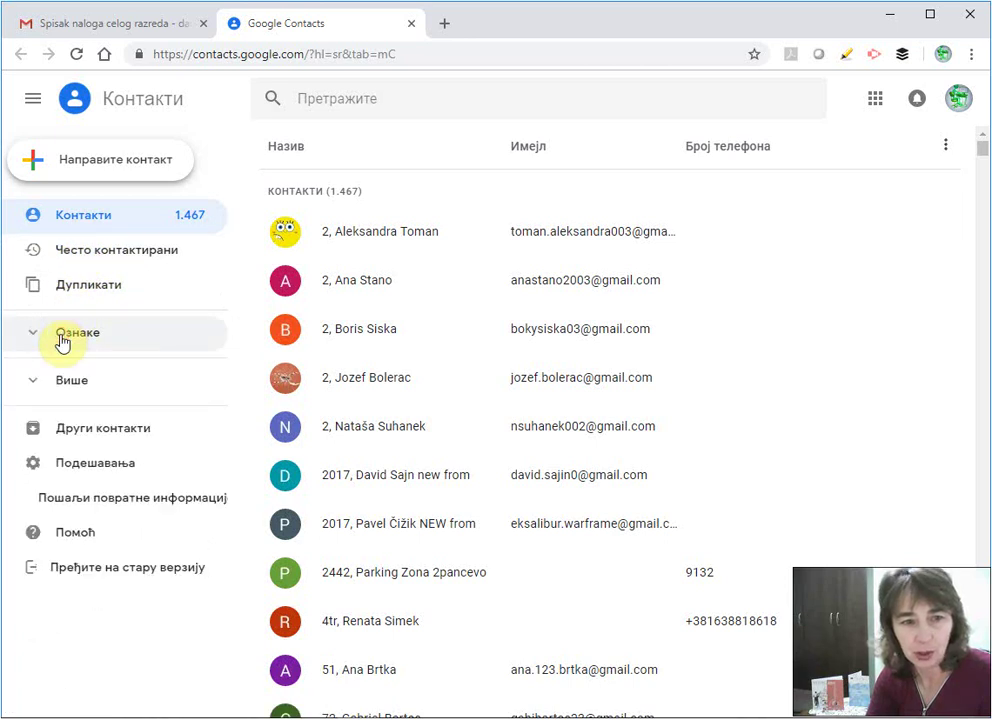
{"action": "left_click", "coordinate": [128, 325]}
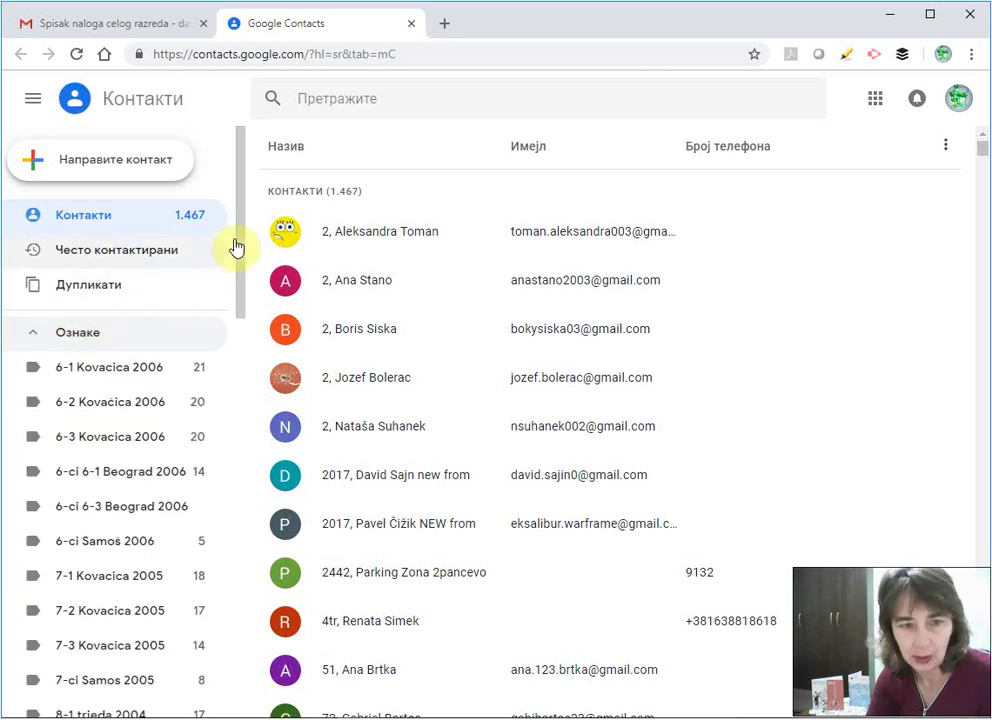
{"action": "left_click_drag", "start_coordinate": [241, 229], "coordinate": [244, 658]}
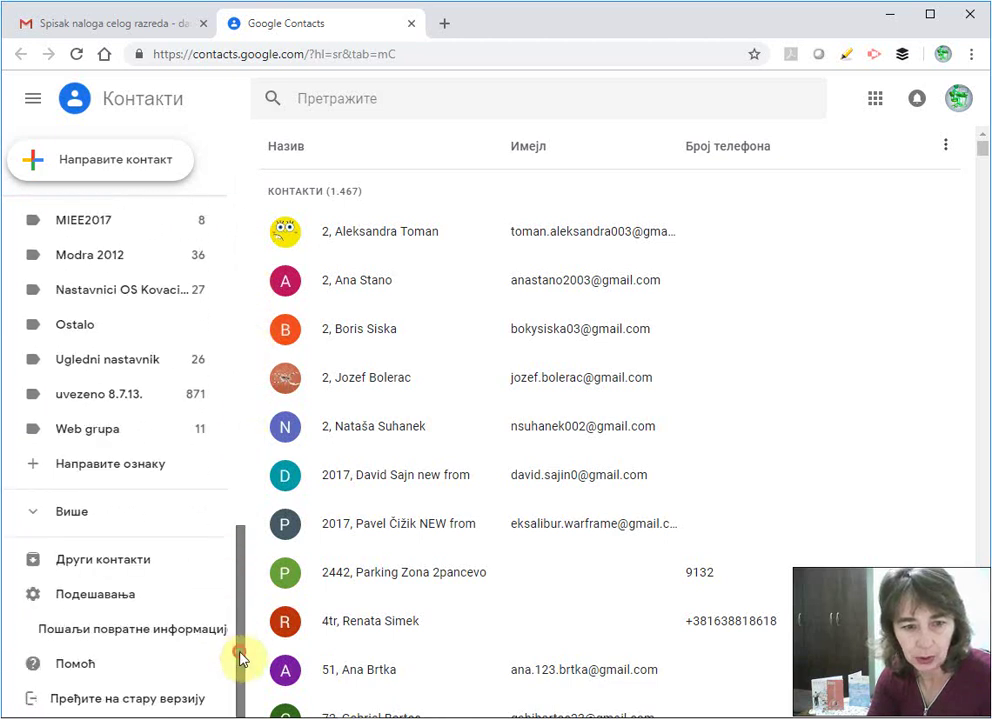
{"action": "left_click", "coordinate": [93, 472]}
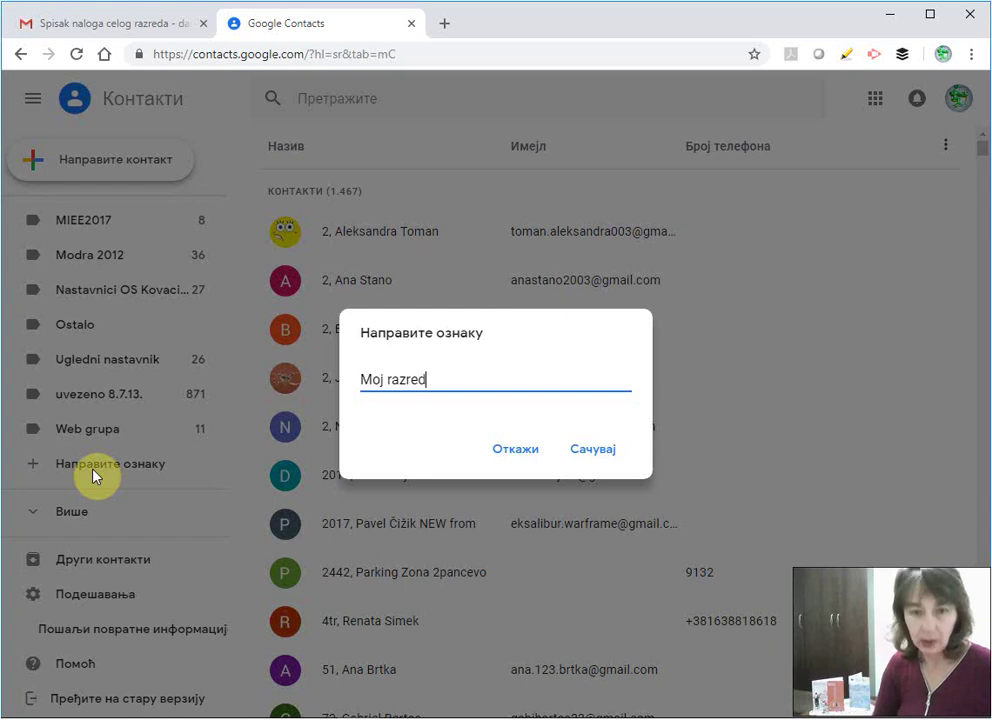
{"action": "left_click", "coordinate": [601, 452]}
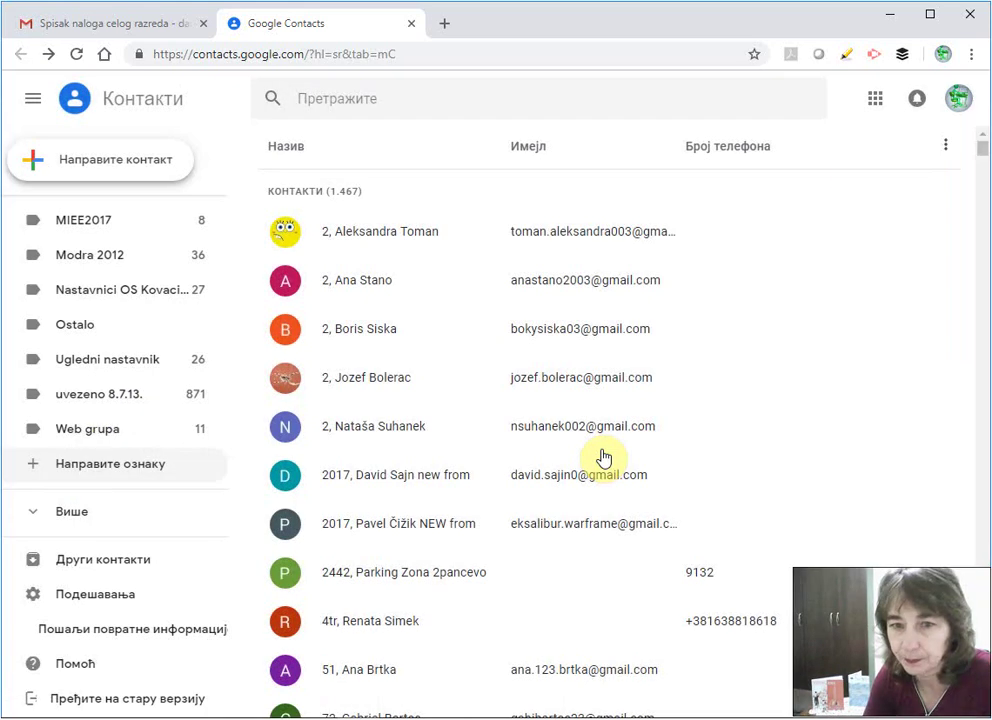
{"action": "scroll", "coordinate": [140, 385], "scroll_direction": "down", "scroll_amount": 1}
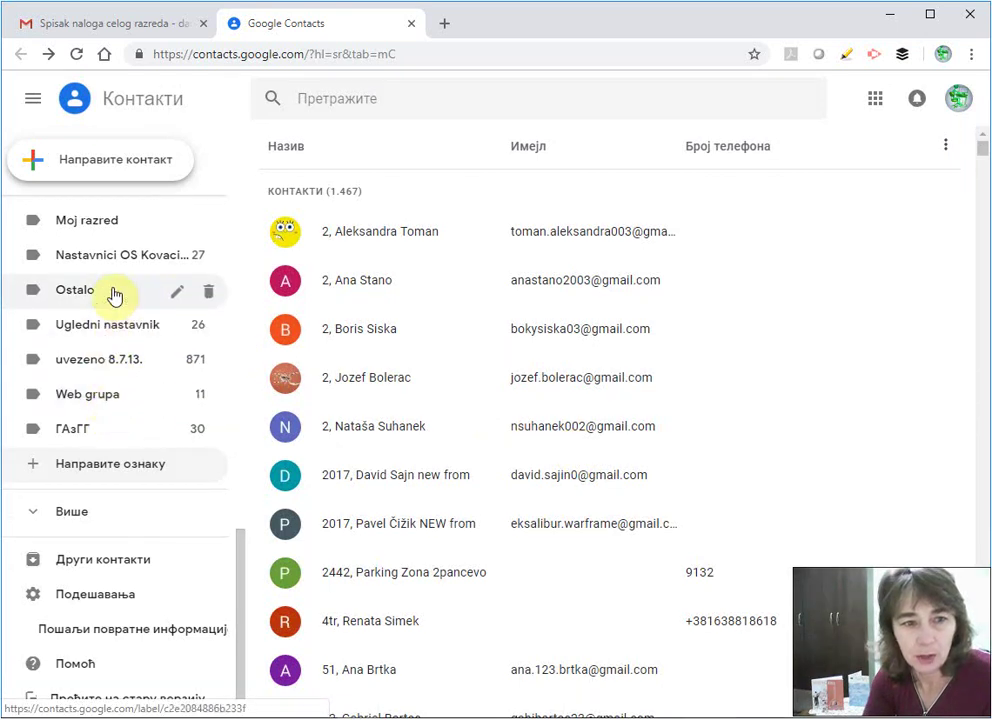
{"action": "left_click", "coordinate": [106, 222]}
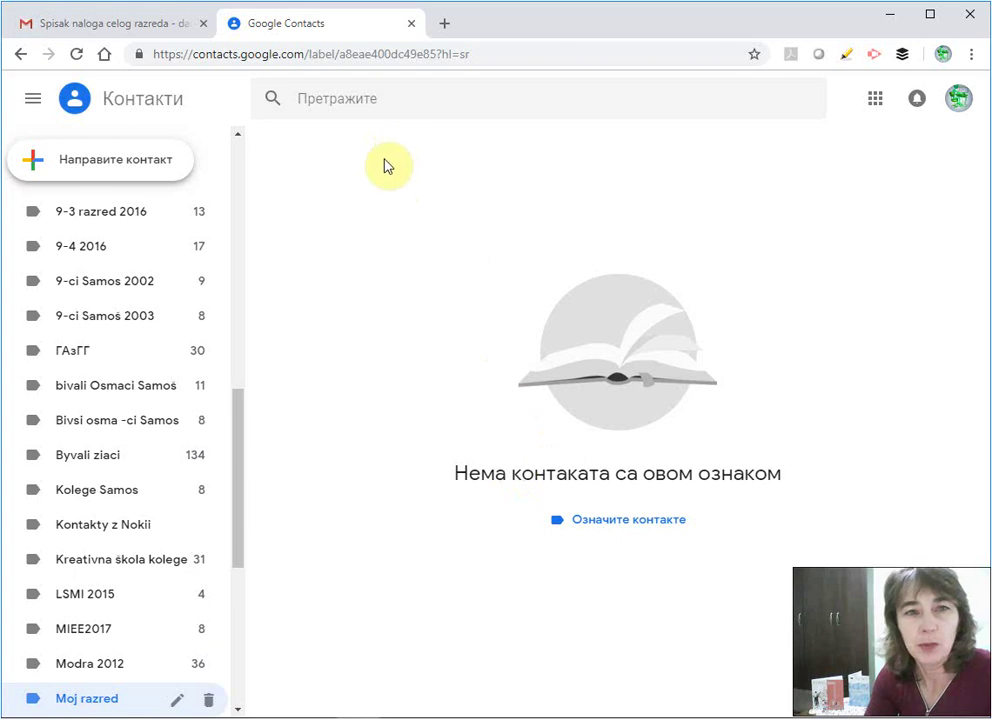
Step: Start a new contact under the Moj razred label and enter the student's first and last name
{"action": "left_click", "coordinate": [70, 165]}
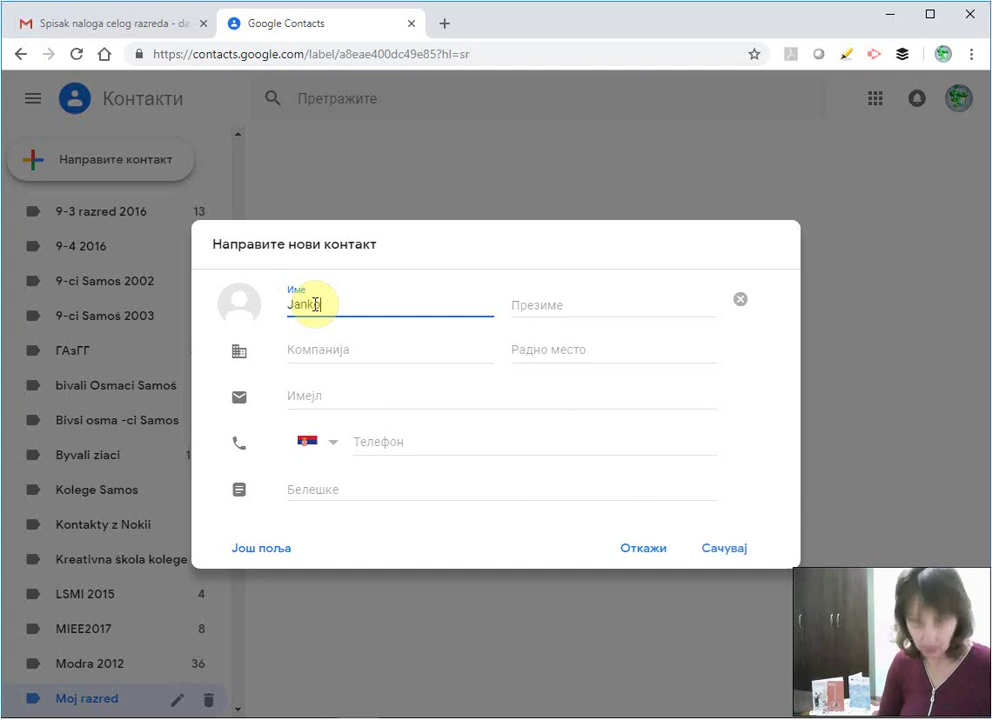
{"action": "left_click", "coordinate": [564, 298]}
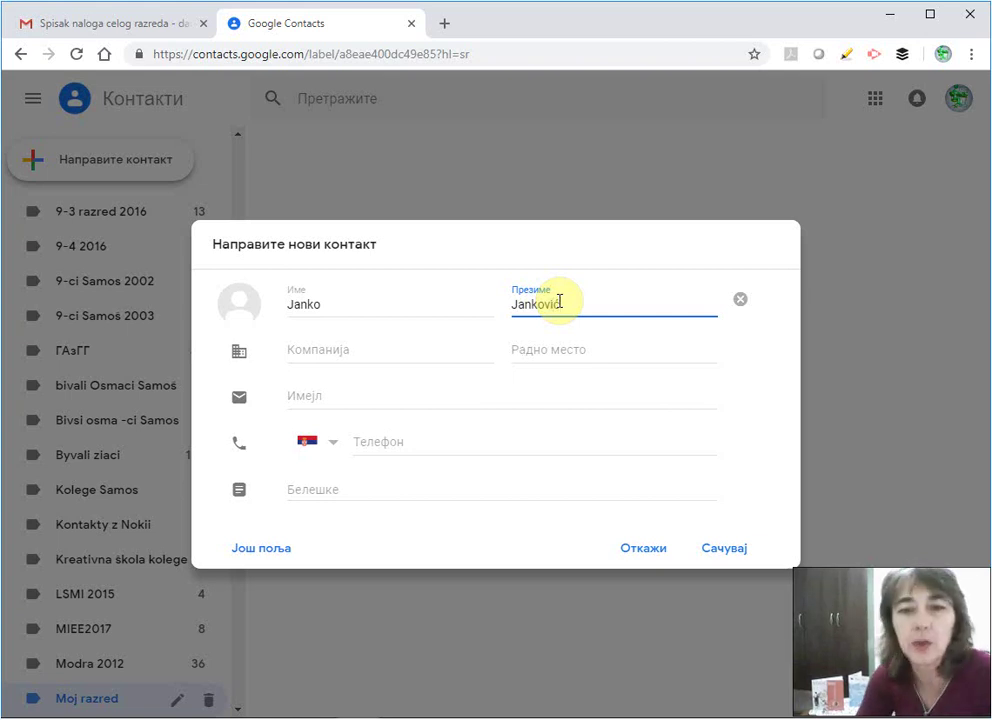
{"action": "left_click", "coordinate": [306, 397]}
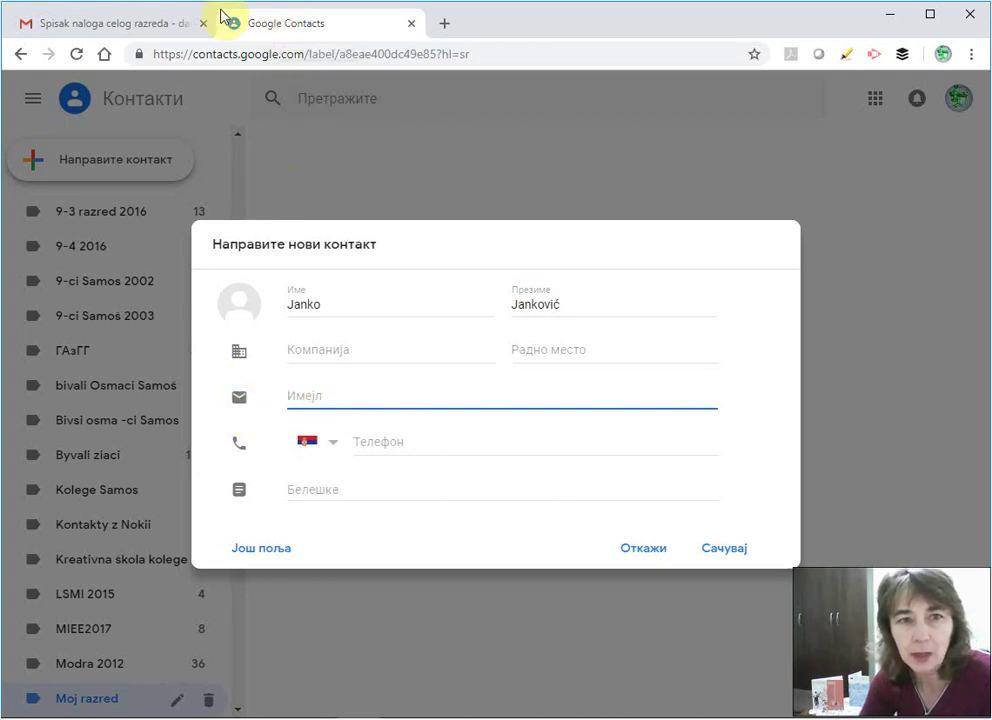
Step: Switch to Gmail and copy the second e-mail address listed in the class accounts message
{"action": "left_click", "coordinate": [110, 30]}
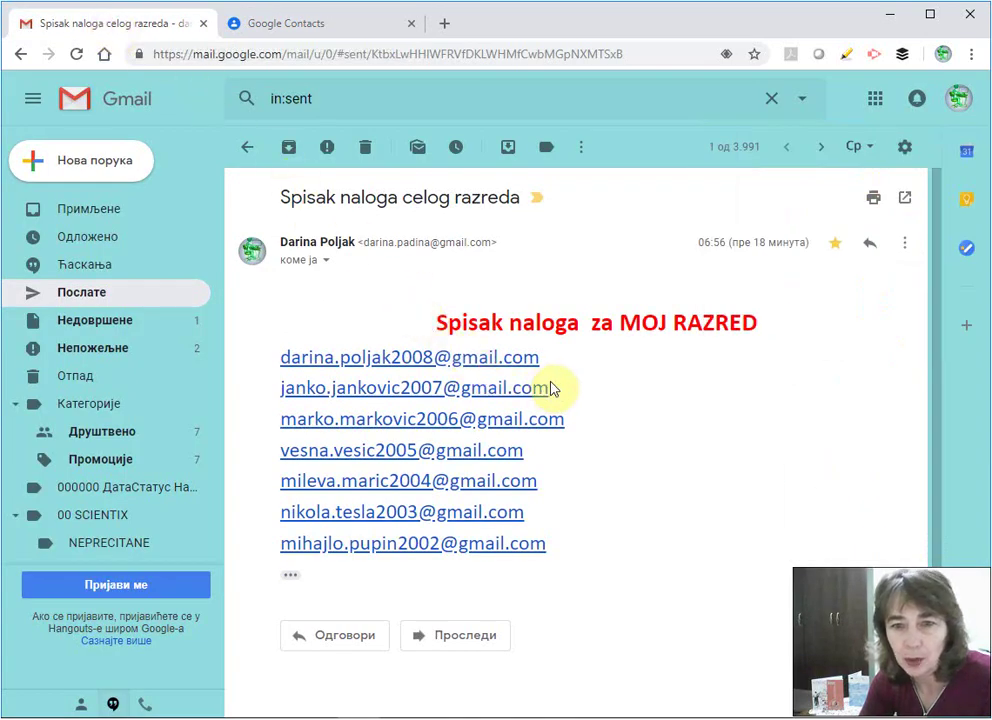
{"action": "left_click_drag", "start_coordinate": [553, 386], "coordinate": [281, 403]}
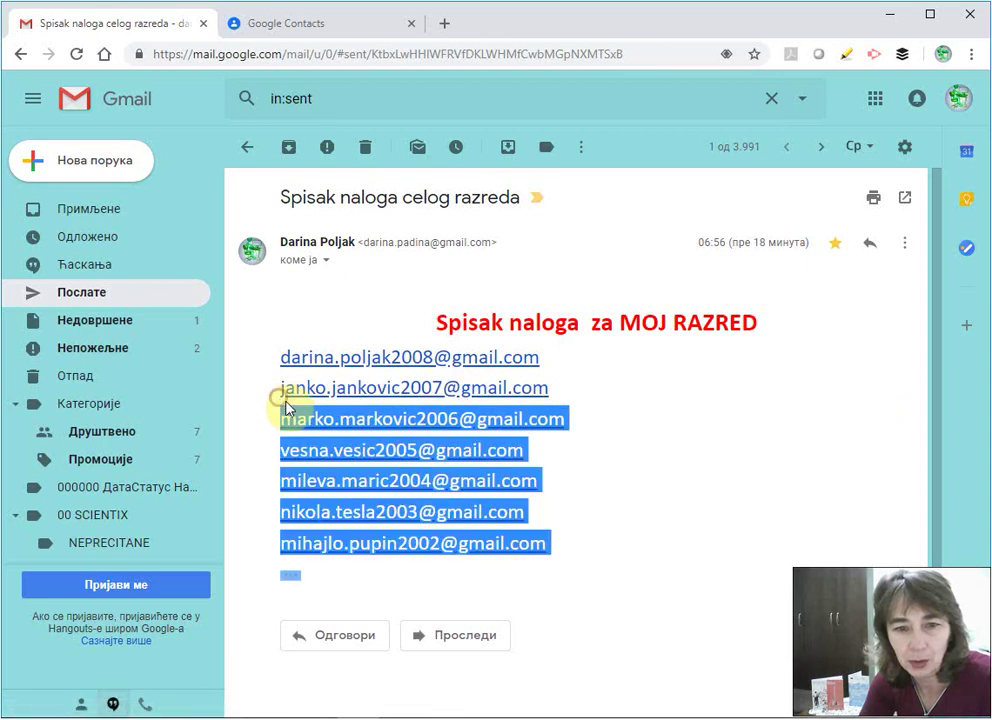
{"action": "left_click", "coordinate": [278, 391]}
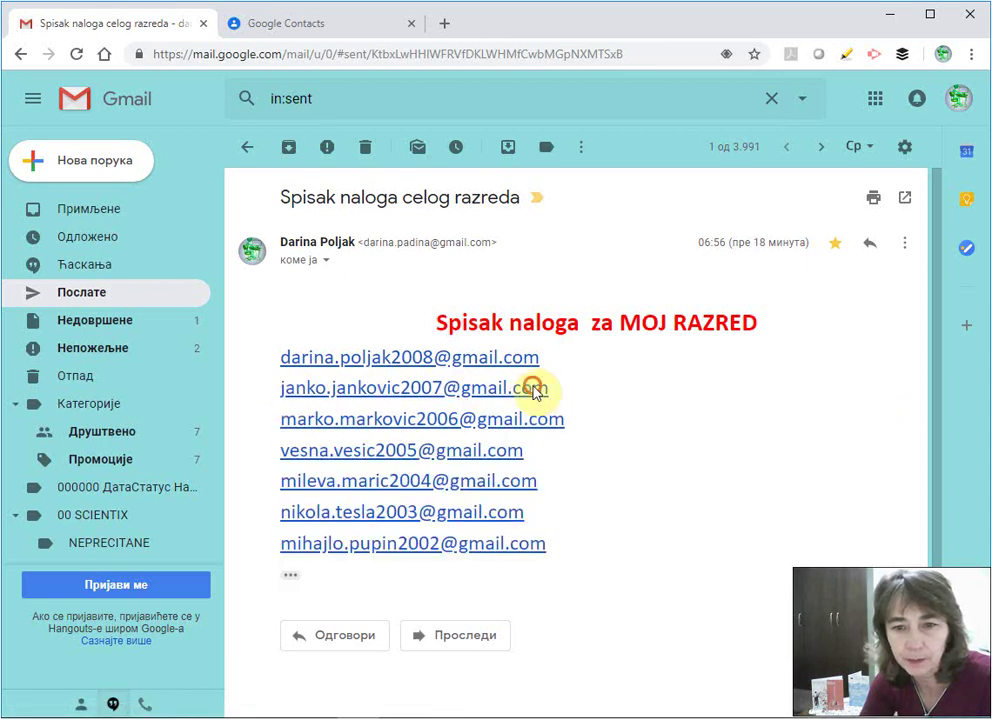
{"action": "left_click_drag", "start_coordinate": [563, 398], "coordinate": [280, 396]}
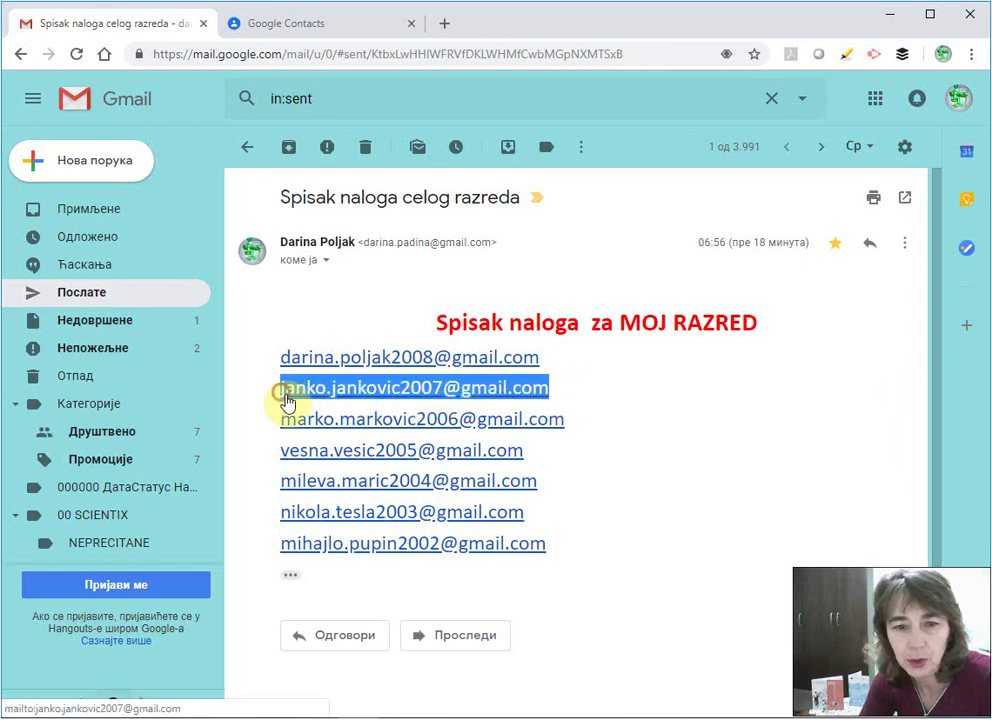
{"action": "right_click", "coordinate": [304, 389]}
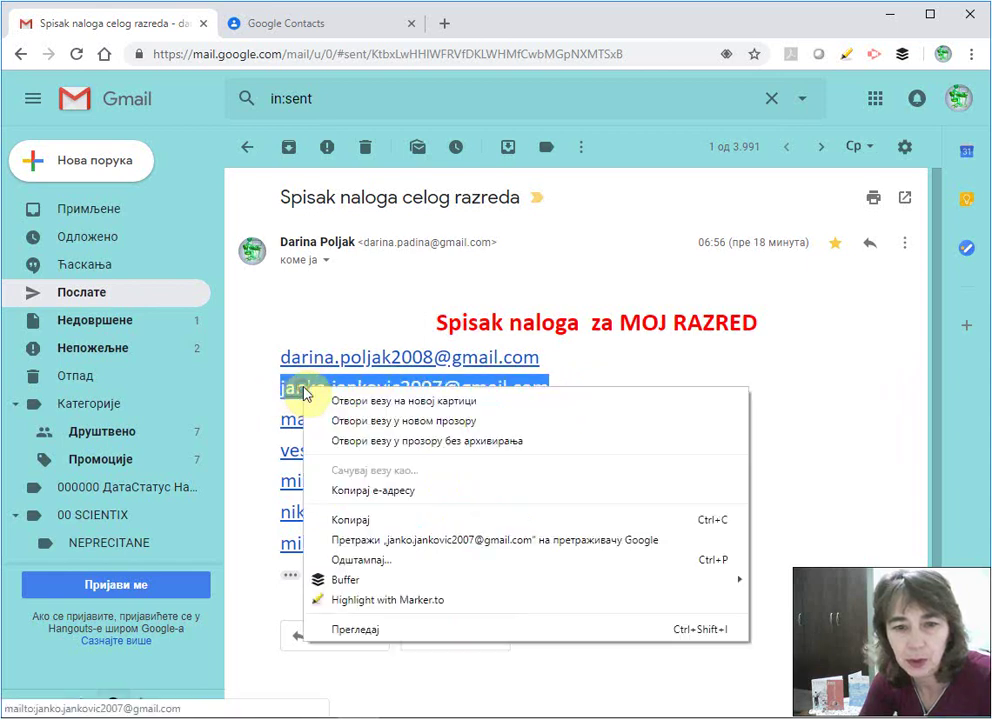
{"action": "left_click", "coordinate": [352, 491]}
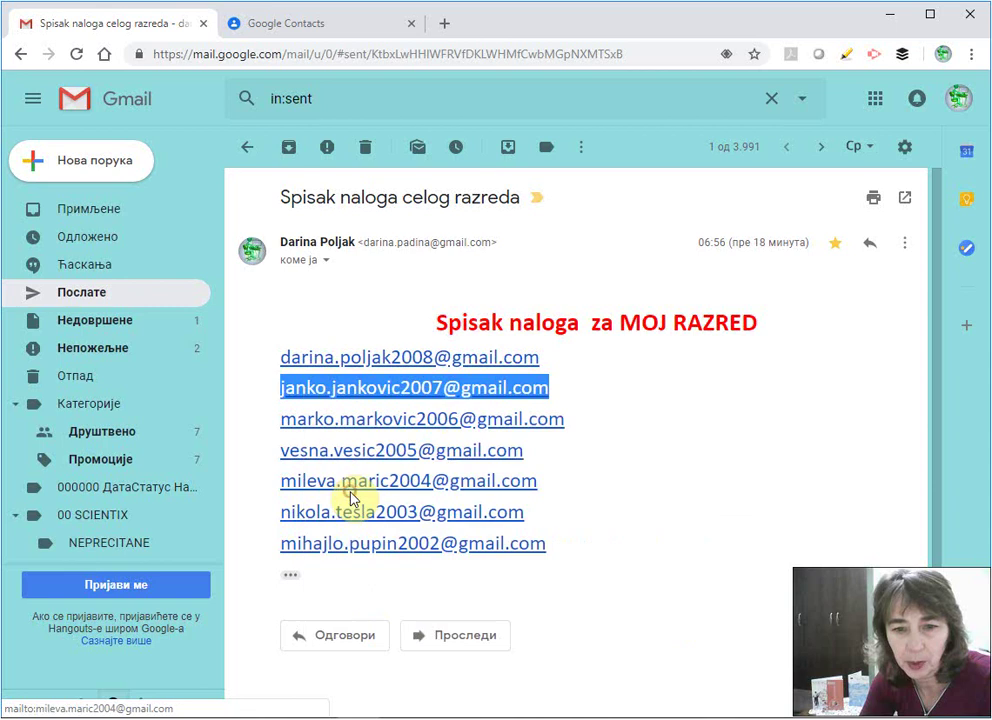
Step: Back in Google Contacts, paste the copied address as the contact's e-mail, save the contact and close its details
{"action": "left_click", "coordinate": [294, 29]}
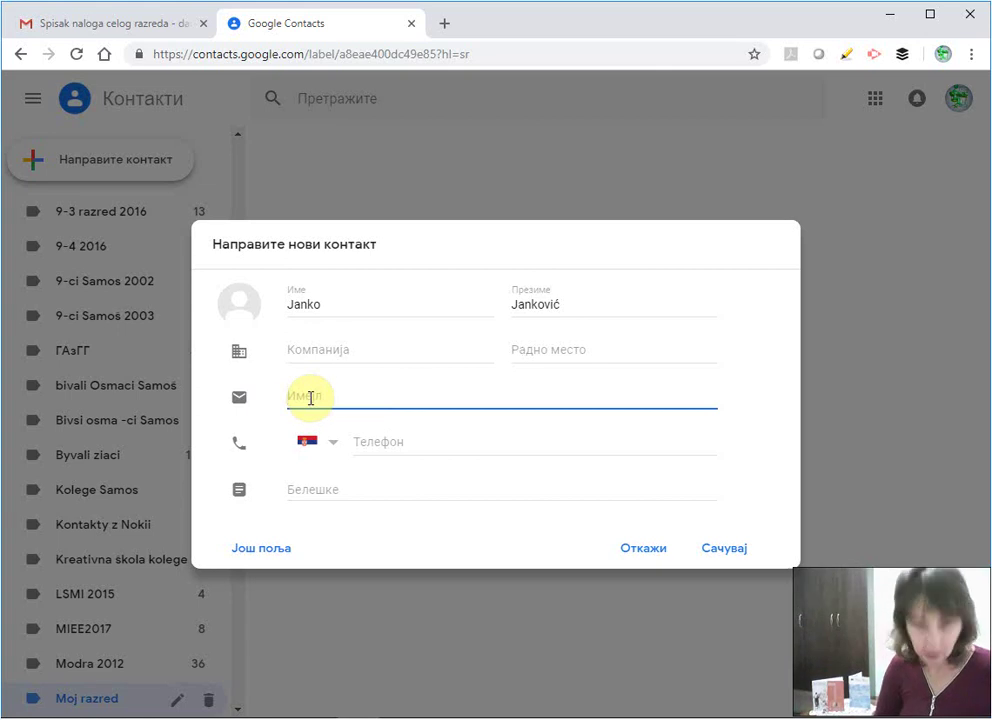
{"action": "key", "text": "ctrl+v"}
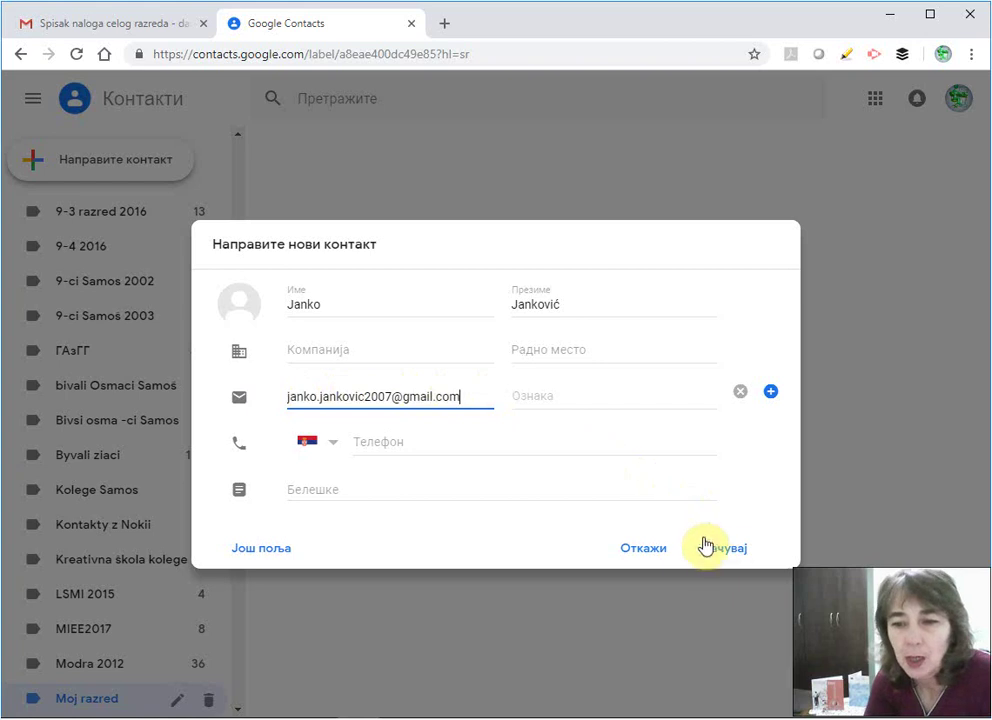
{"action": "left_click", "coordinate": [713, 551]}
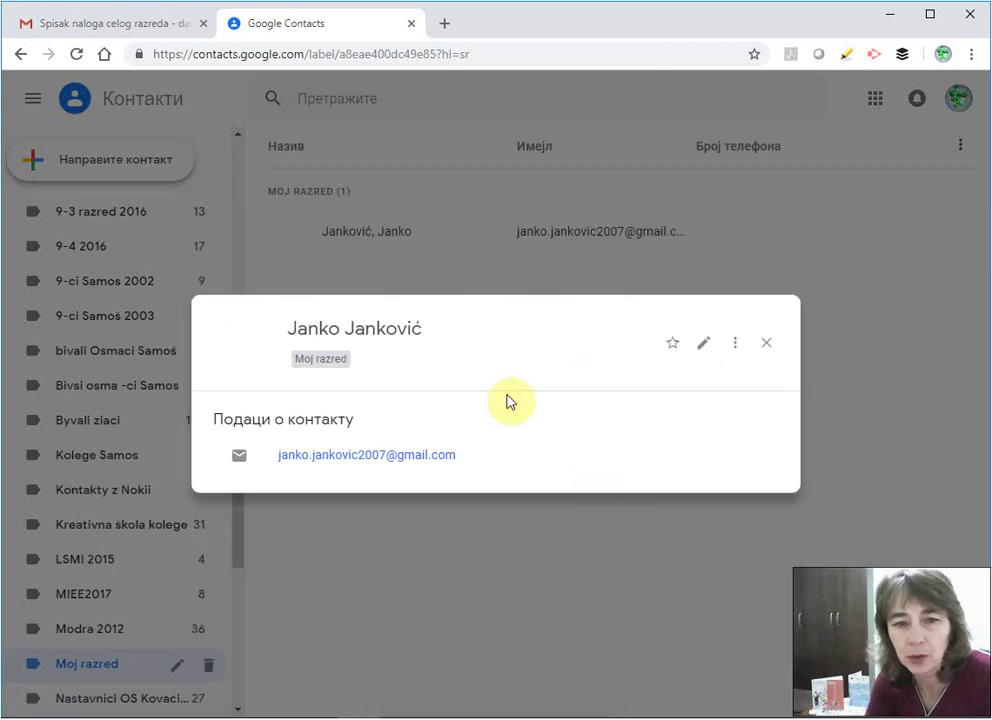
{"action": "left_click", "coordinate": [897, 318]}
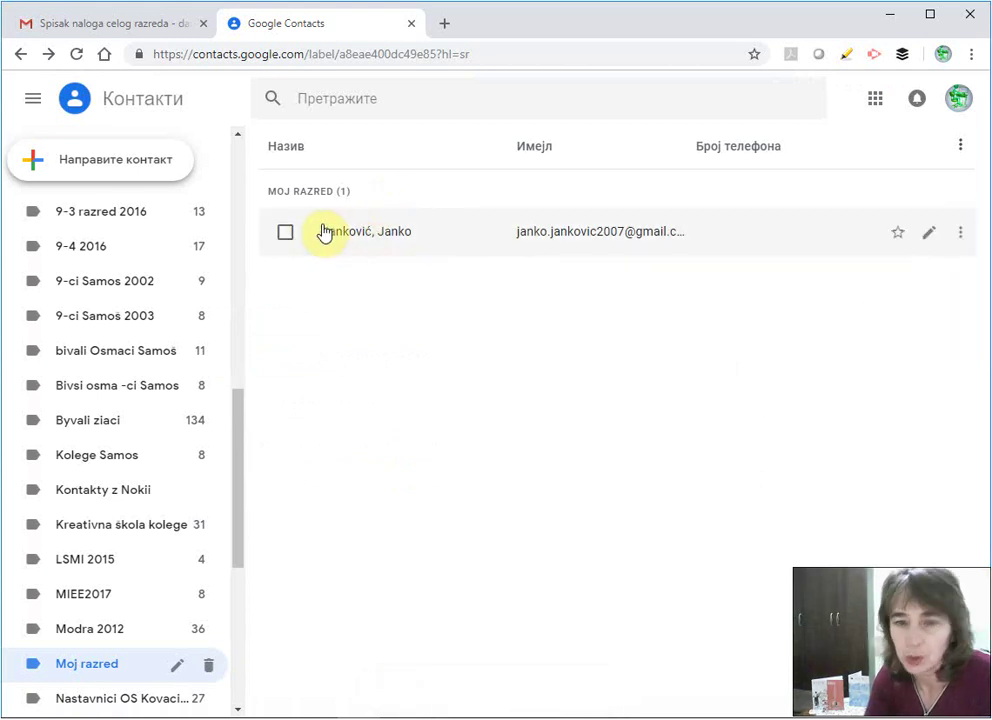
Step: Start a second contact under Moj razred and copy the fourth e-mail address from the class list message in Gmail
{"action": "left_click", "coordinate": [90, 163]}
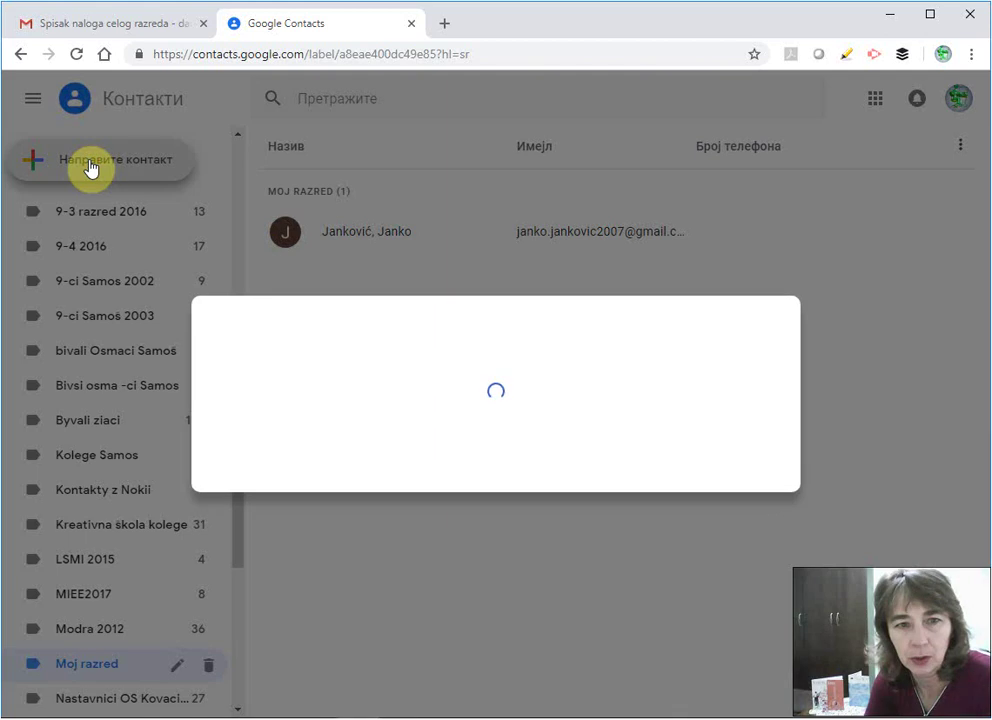
{"action": "left_click", "coordinate": [115, 26]}
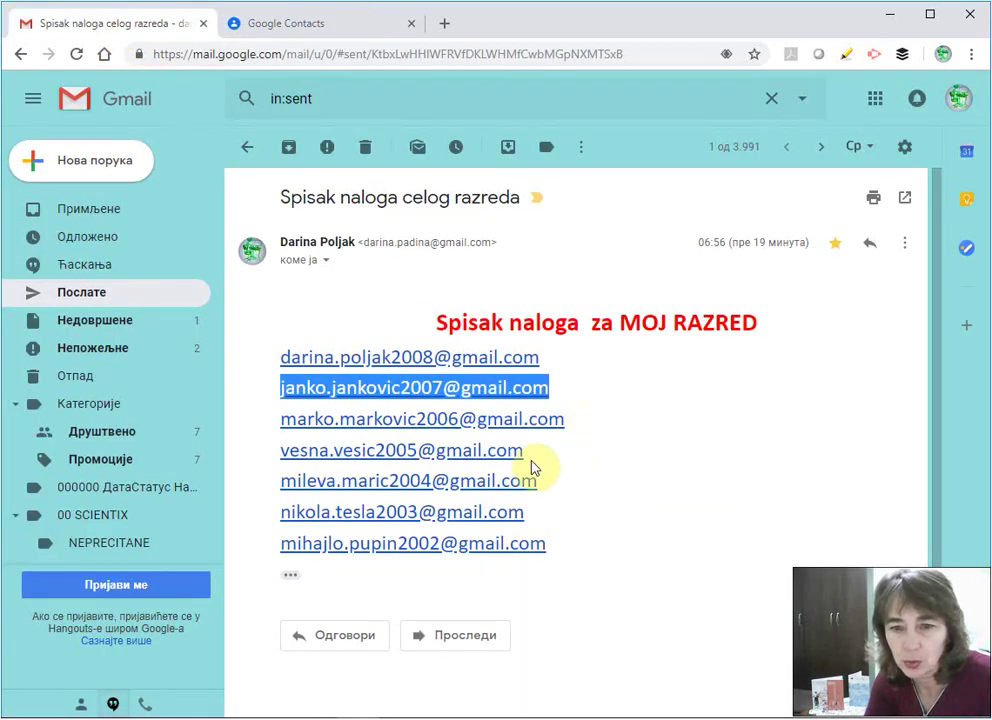
{"action": "left_click_drag", "start_coordinate": [526, 454], "coordinate": [283, 441]}
{"action": "right_click", "coordinate": [312, 456]}
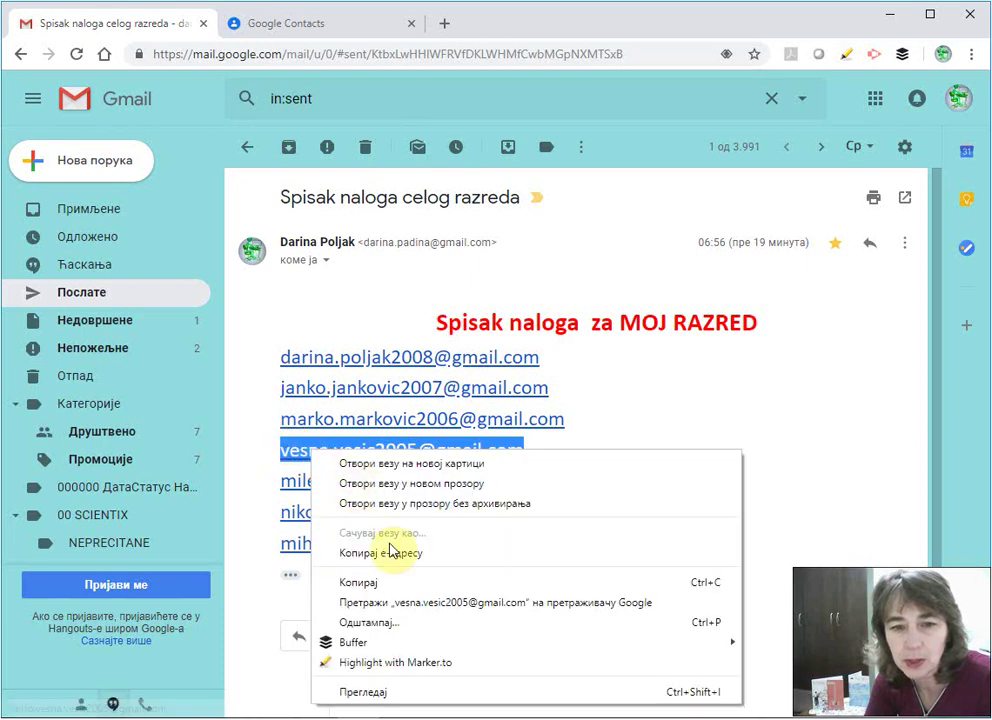
{"action": "left_click", "coordinate": [381, 587]}
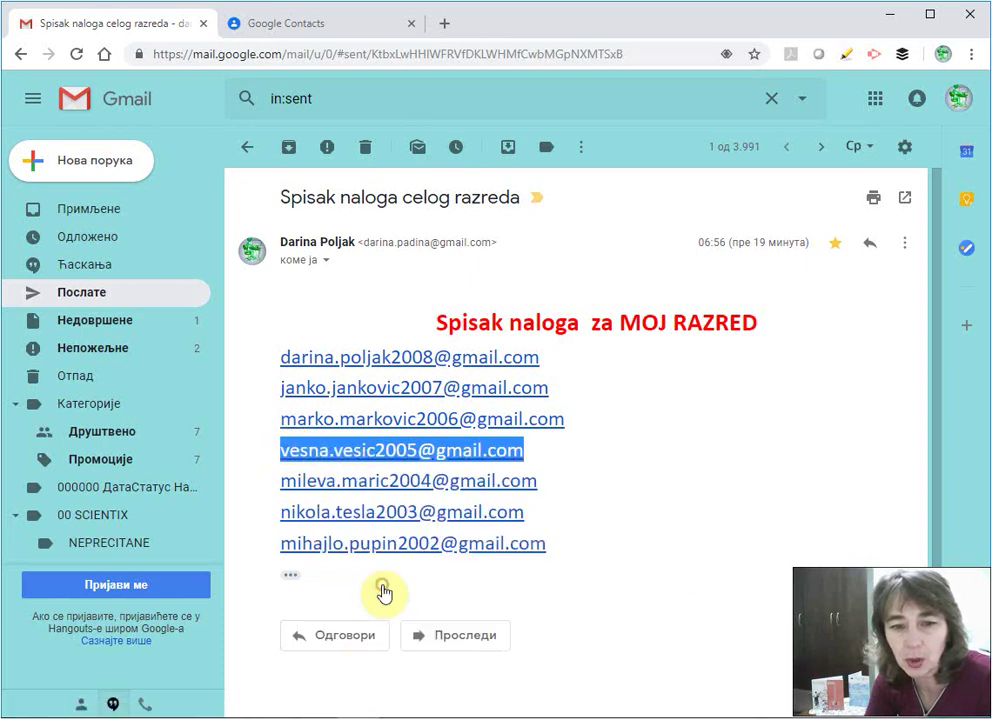
Step: In Google Contacts, fill in the second student's first name, last name and copied e-mail, save the contact and close its details
{"action": "left_click", "coordinate": [341, 29]}
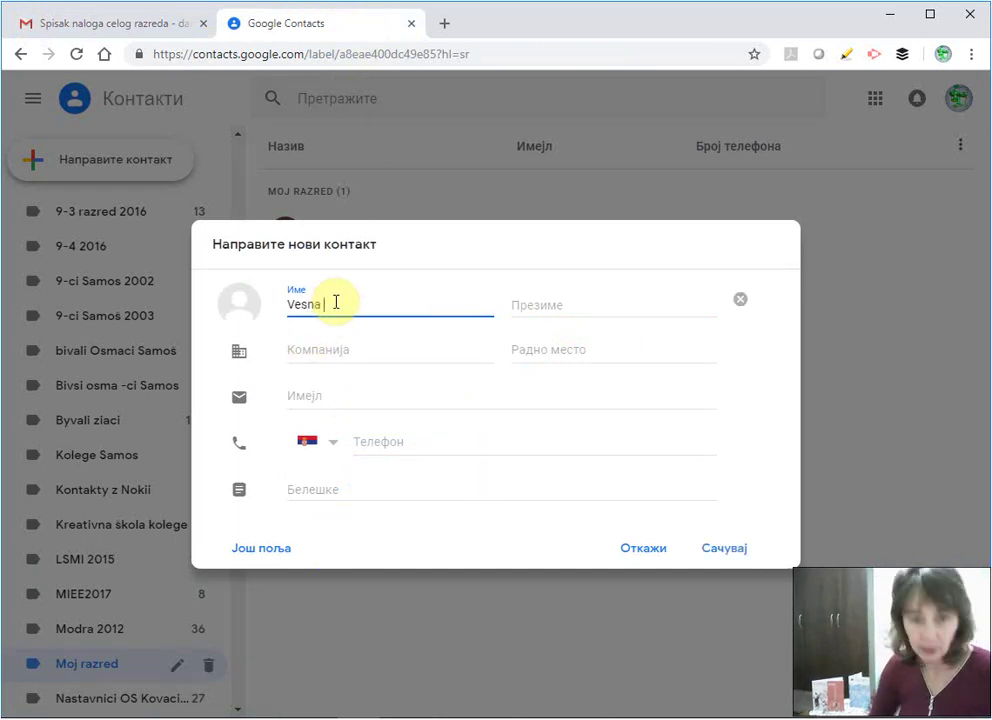
{"action": "left_click", "coordinate": [555, 312]}
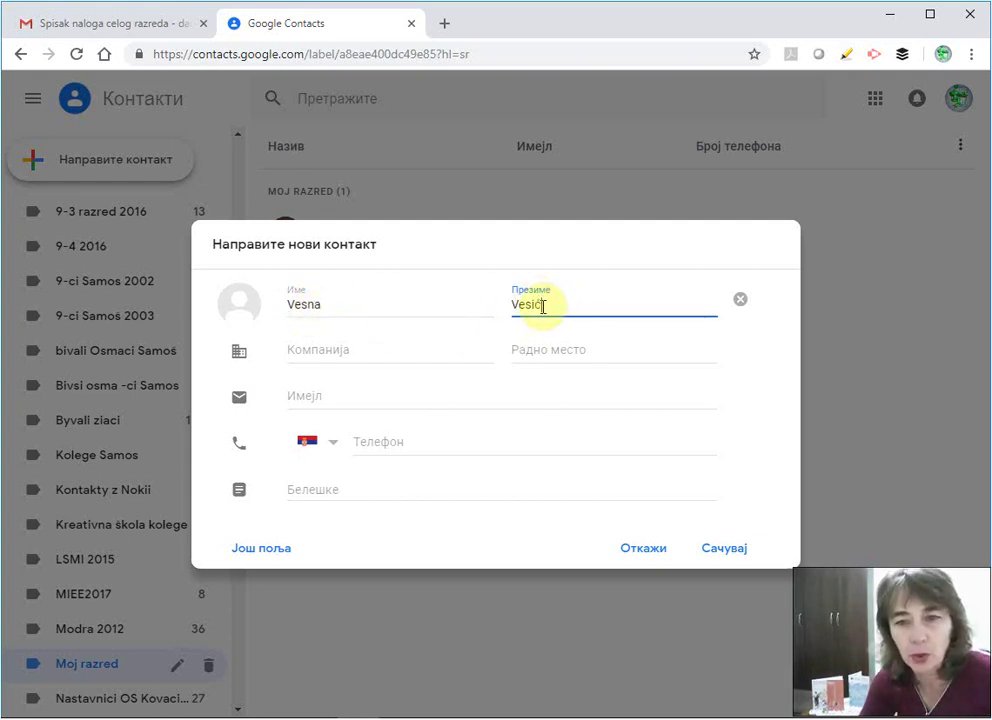
{"action": "left_click", "coordinate": [300, 401]}
{"action": "key", "text": "ctrl+v"}
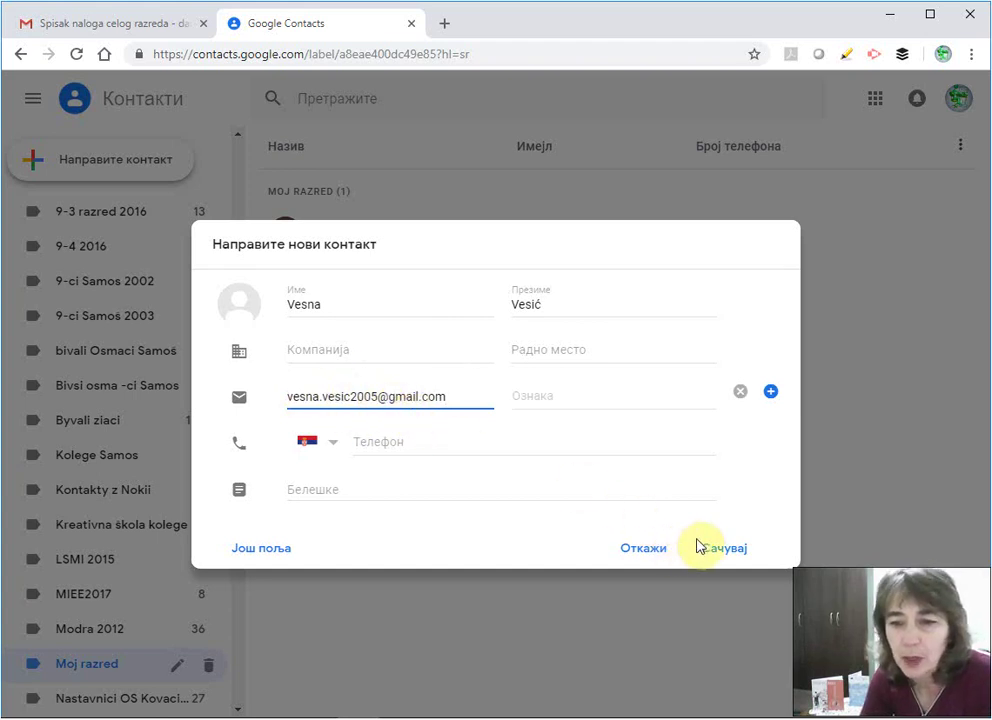
{"action": "left_click", "coordinate": [725, 552]}
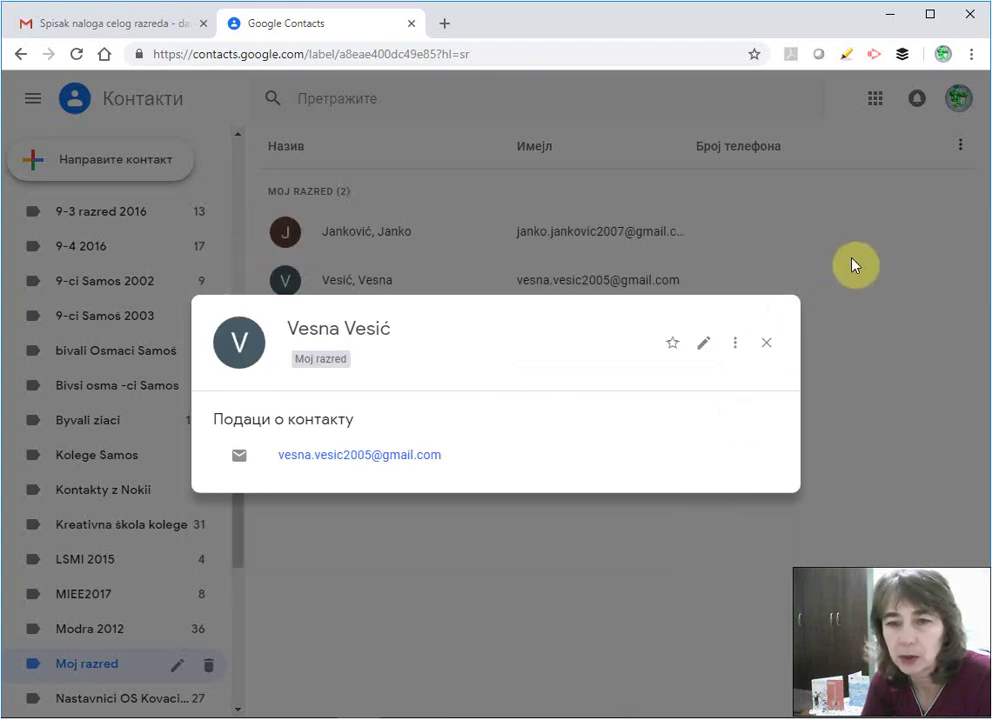
{"action": "left_click", "coordinate": [766, 342]}
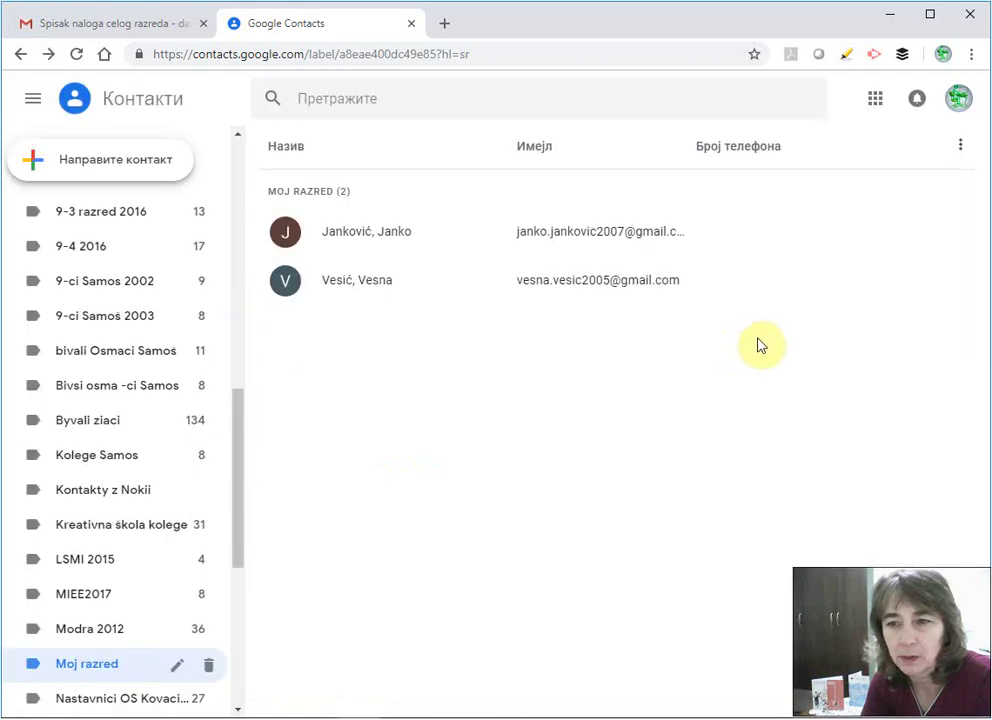
Step: Start a third contact under Moj razred and copy the sixth e-mail address from the class list message in Gmail
{"action": "left_click", "coordinate": [95, 165]}
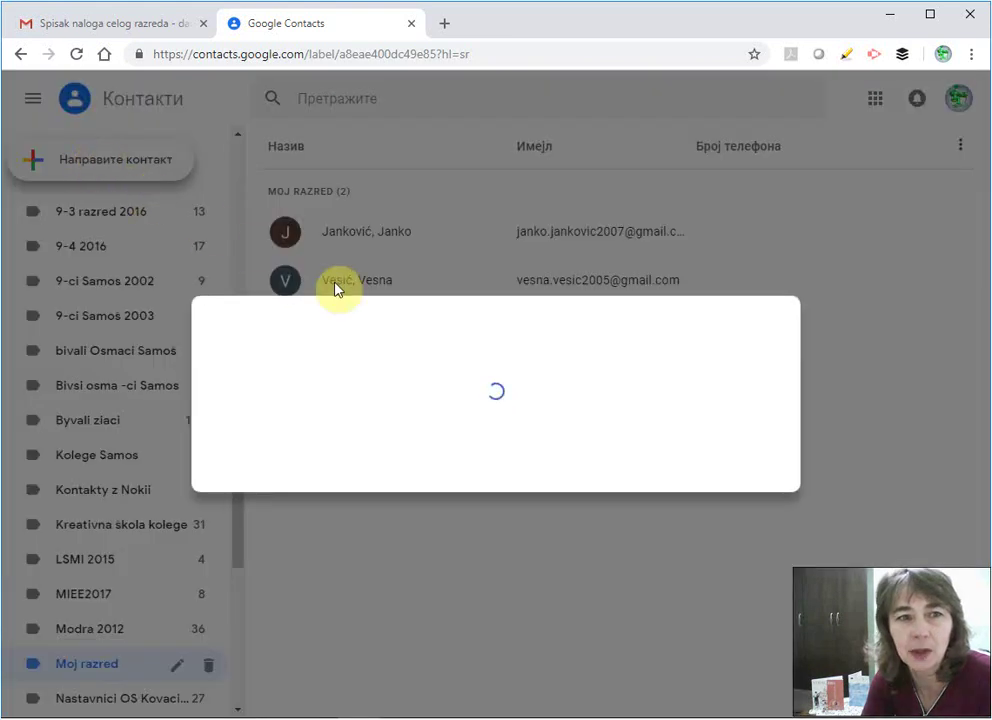
{"action": "left_click", "coordinate": [90, 28]}
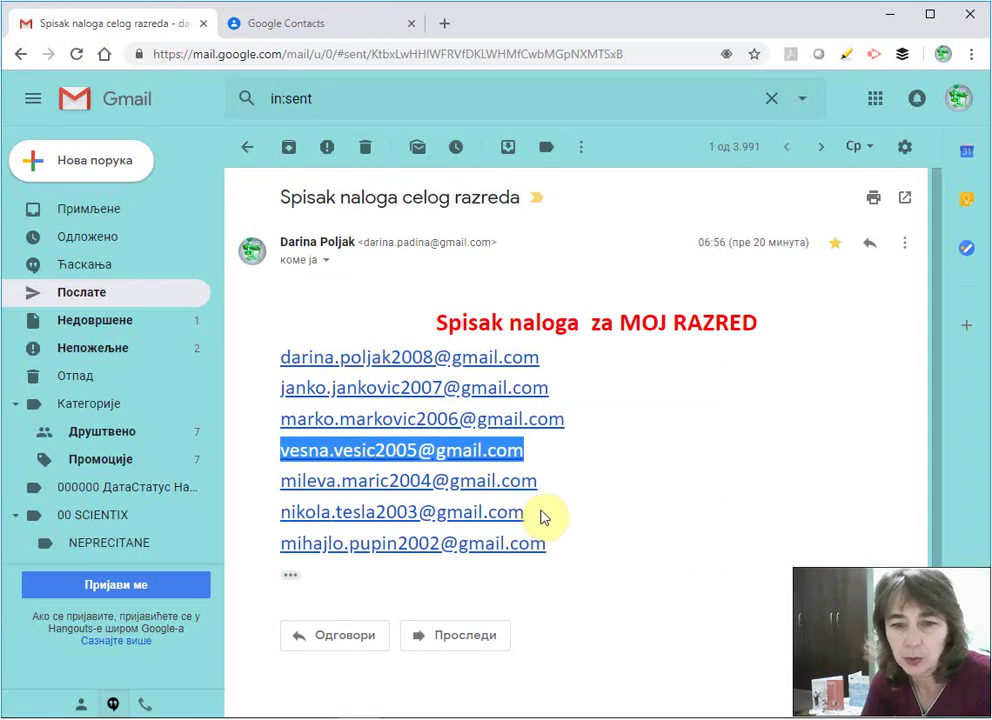
{"action": "left_click_drag", "start_coordinate": [533, 516], "coordinate": [285, 513]}
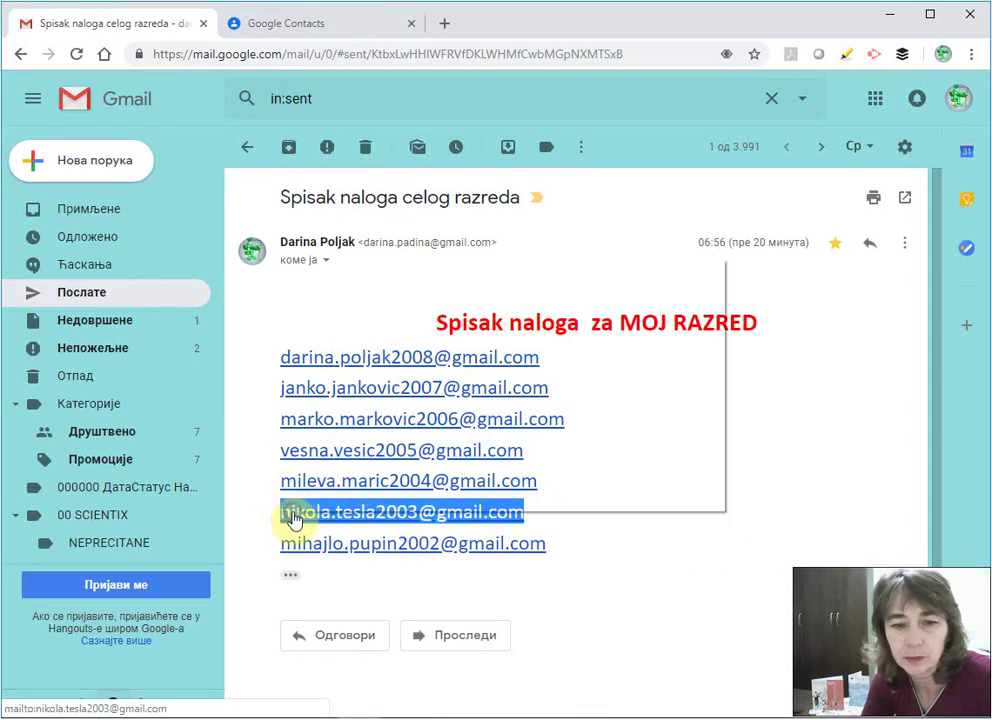
{"action": "right_click", "coordinate": [293, 519]}
{"action": "left_click", "coordinate": [360, 388]}
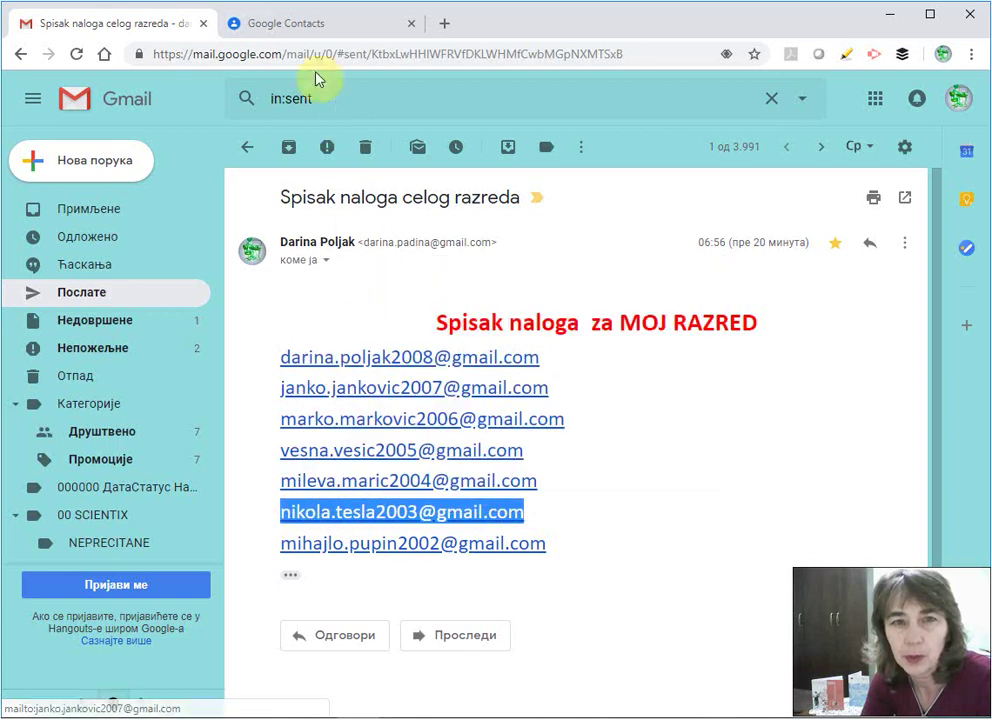
Step: In Google Contacts, fill in the third student's first name, last name and copied e-mail, save the contact and close its details
{"action": "left_click", "coordinate": [310, 28]}
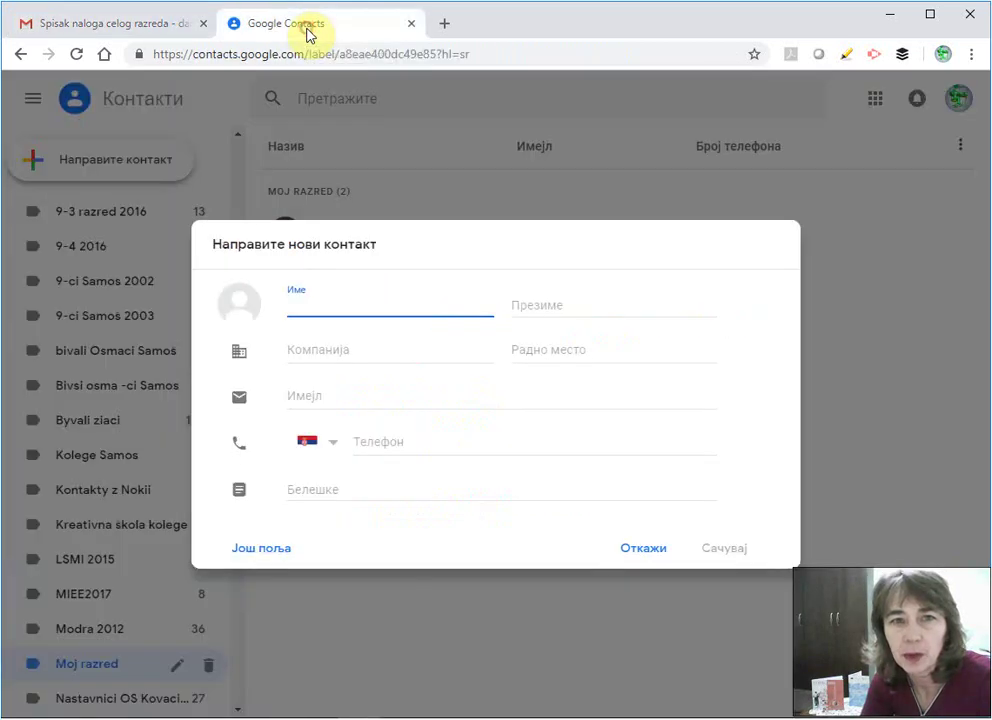
{"action": "left_click", "coordinate": [323, 302]}
{"action": "type", "text": "Nikola"}
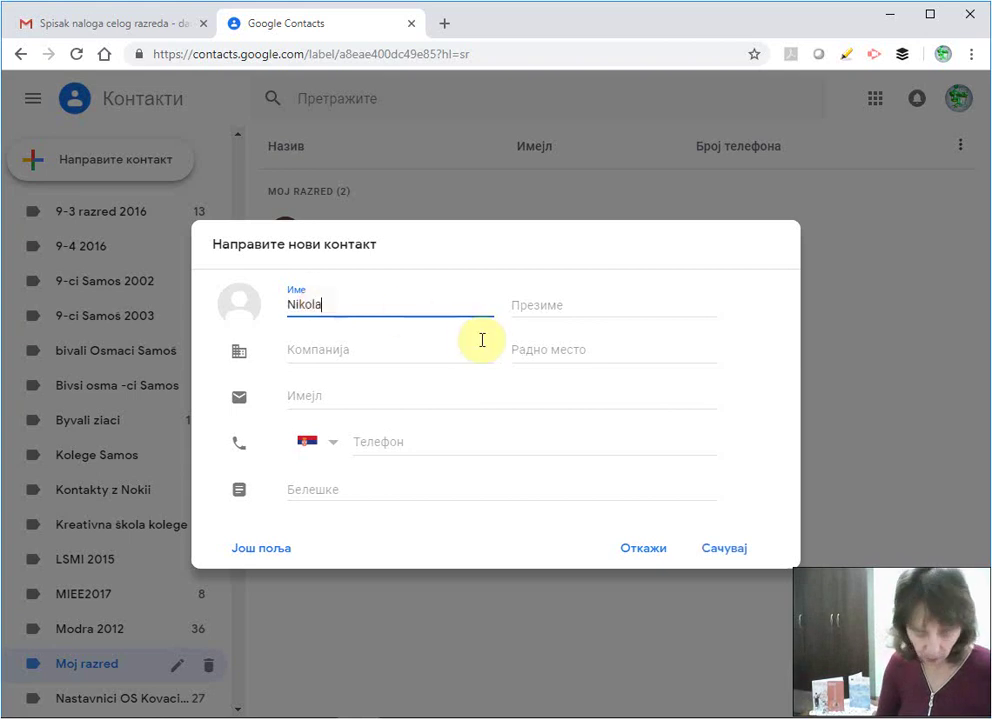
{"action": "left_click", "coordinate": [547, 311]}
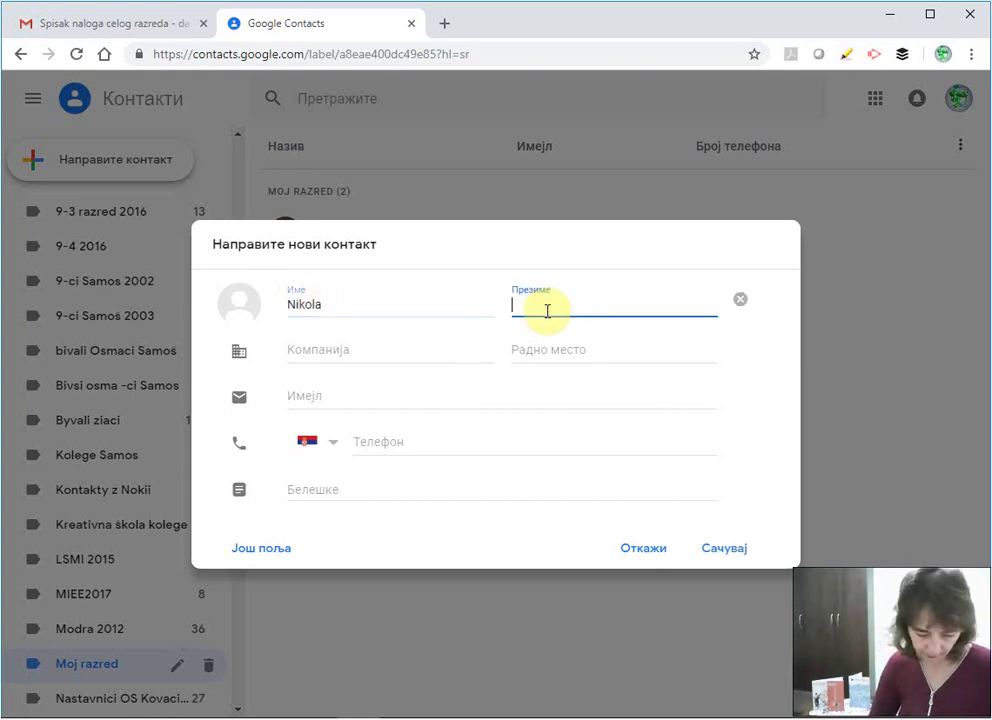
{"action": "left_click", "coordinate": [424, 397]}
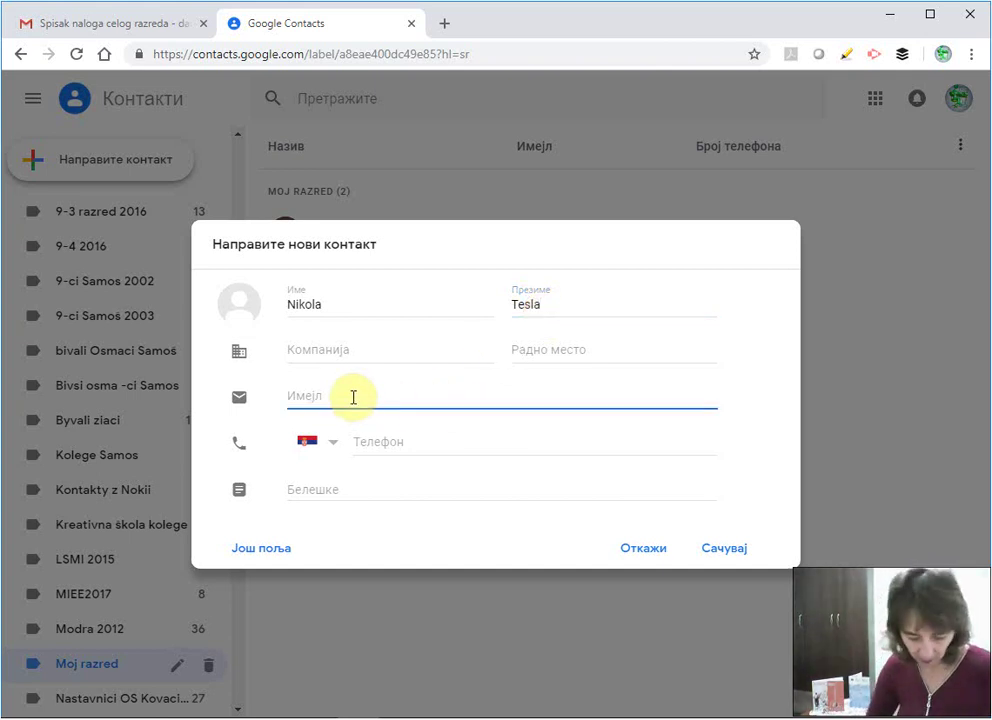
{"action": "key", "text": "ctrl+v"}
{"action": "left_click", "coordinate": [728, 551]}
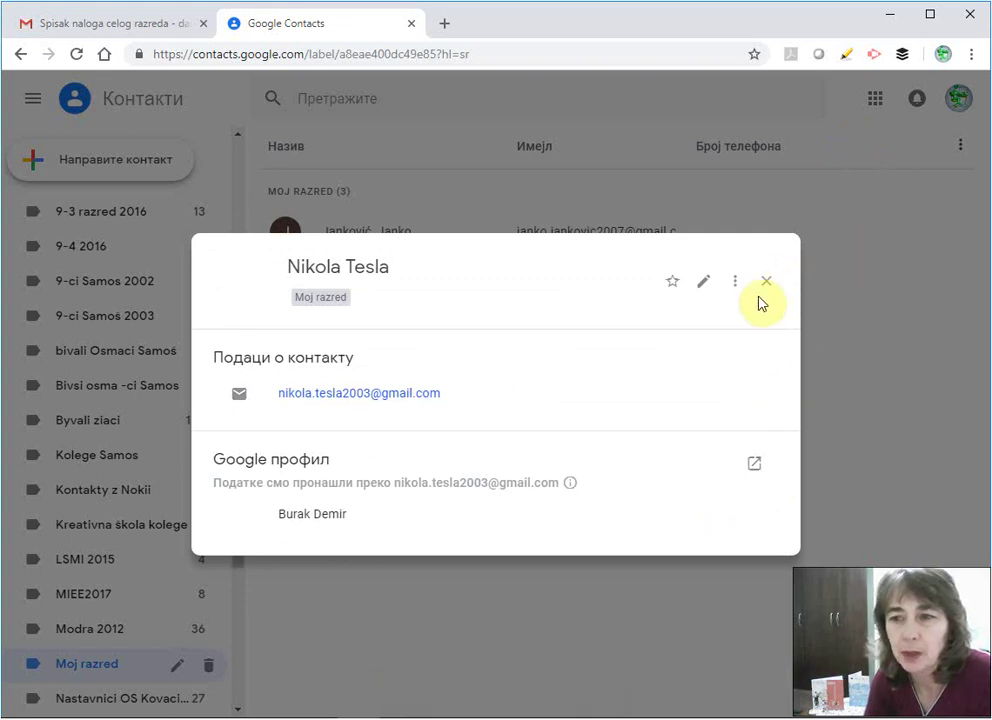
{"action": "left_click", "coordinate": [821, 244]}
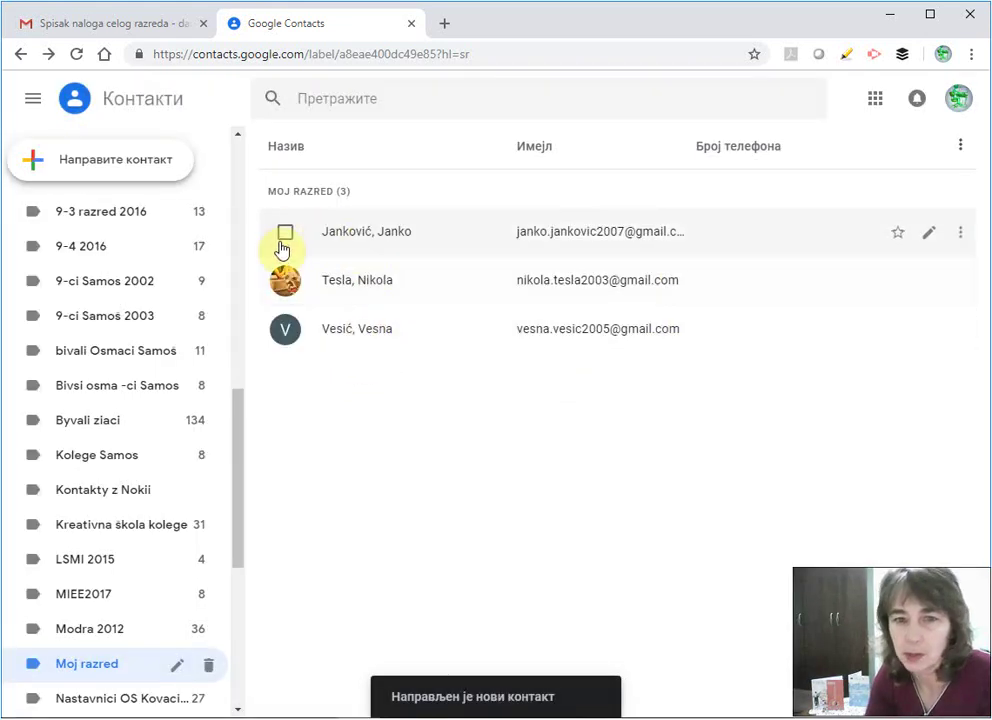
Step: Show the full contact list and look through the details and past interactions of the fourth contact
{"action": "scroll", "coordinate": [212, 333], "scroll_direction": "up", "scroll_amount": 10}
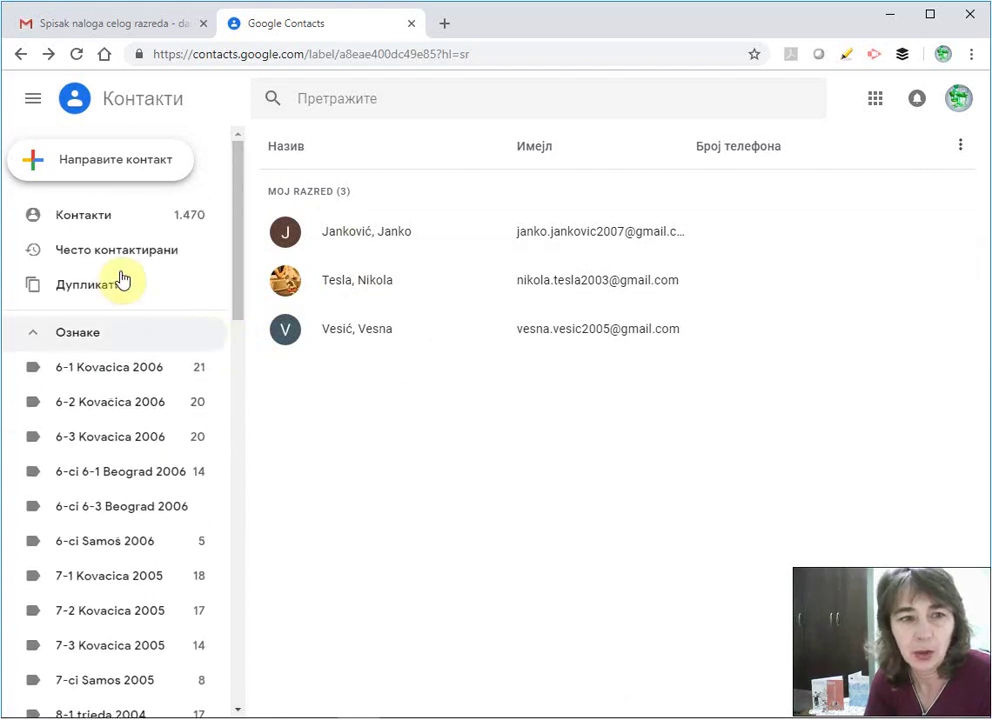
{"action": "left_click", "coordinate": [82, 220]}
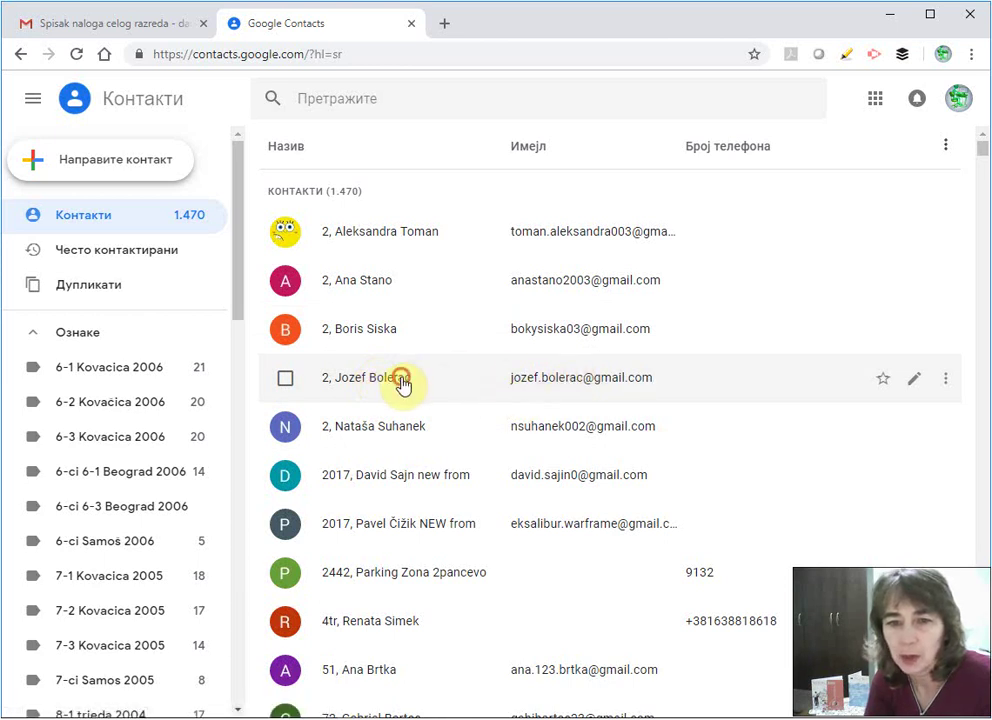
{"action": "left_click", "coordinate": [405, 380]}
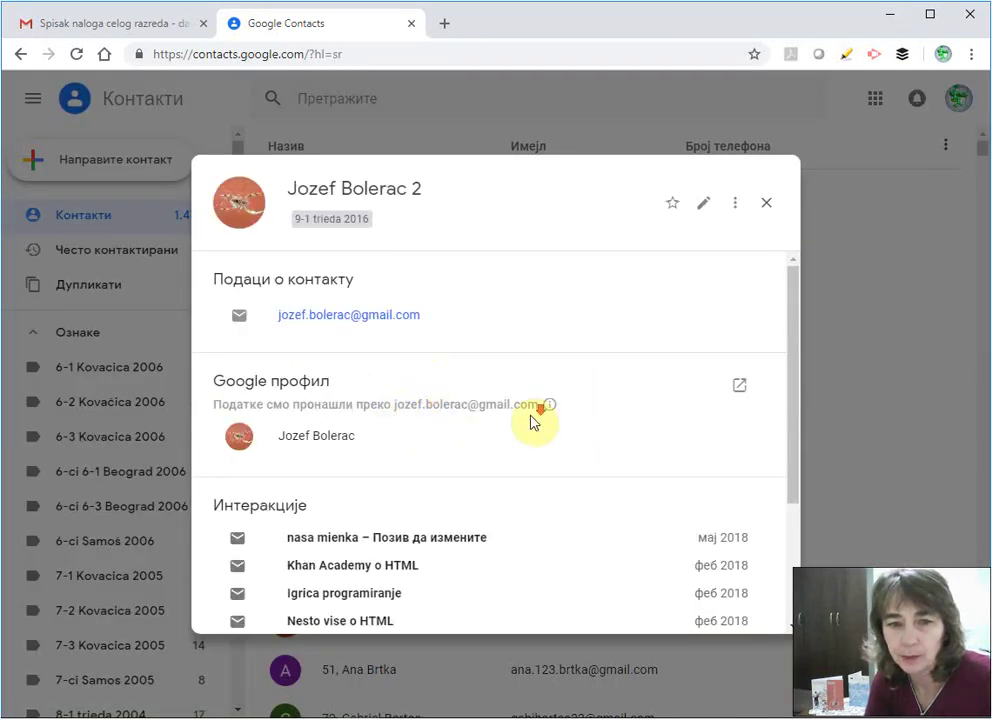
{"action": "scroll", "coordinate": [535, 430], "scroll_direction": "down", "scroll_amount": 2}
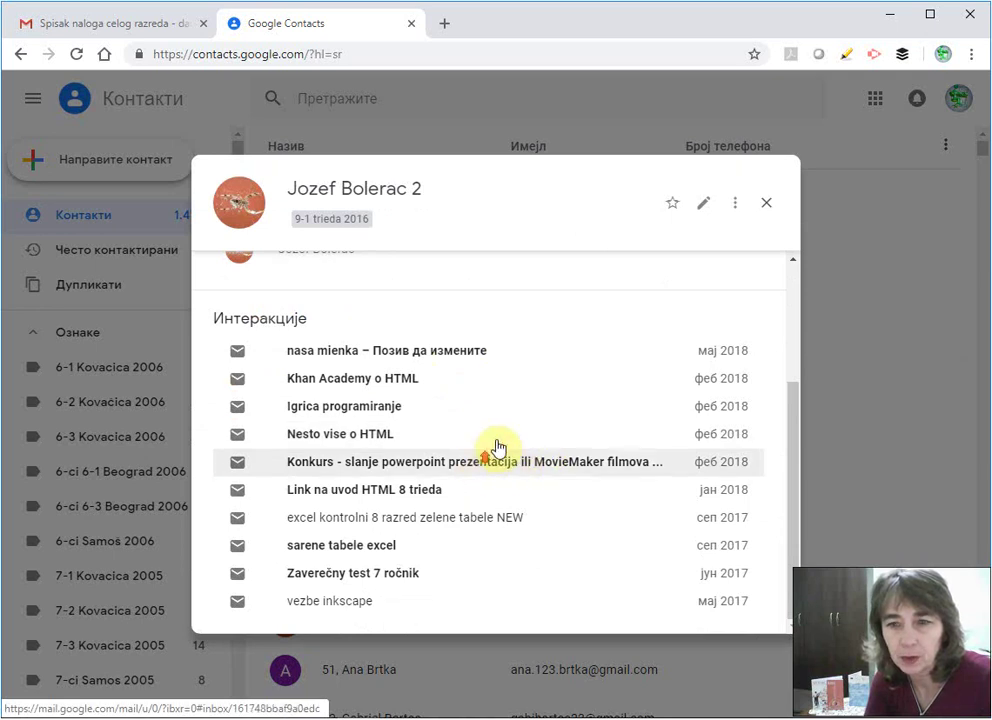
{"action": "scroll", "coordinate": [490, 440], "scroll_direction": "up", "scroll_amount": 3}
{"action": "left_click", "coordinate": [766, 203]}
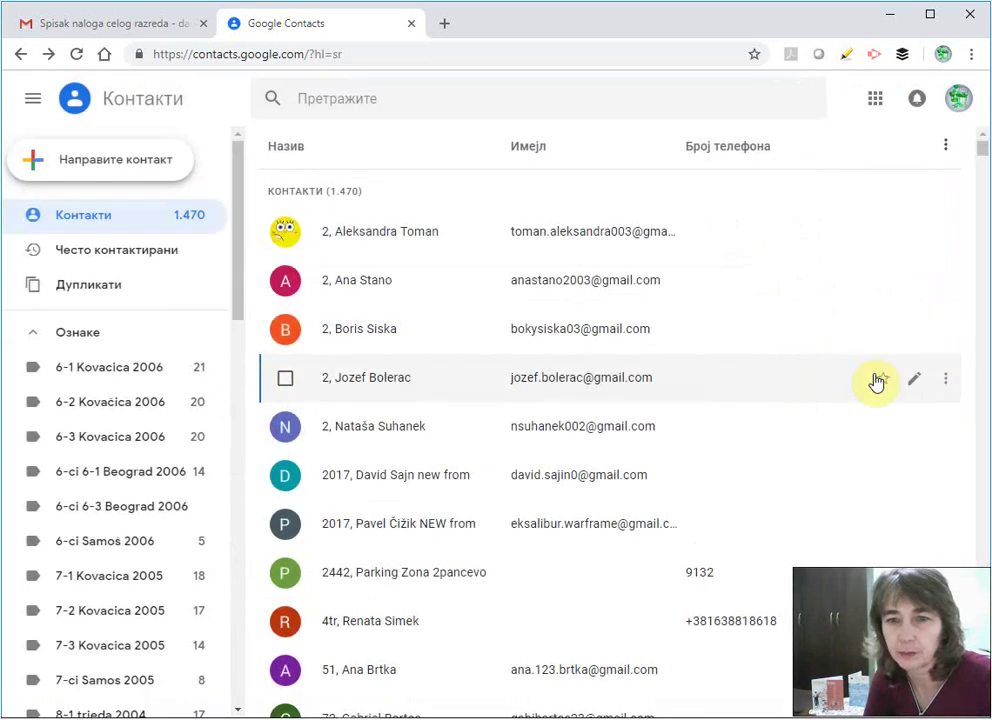
Step: Assign the Moj razred label to the fourth contact in the full contact list
{"action": "left_click", "coordinate": [946, 381]}
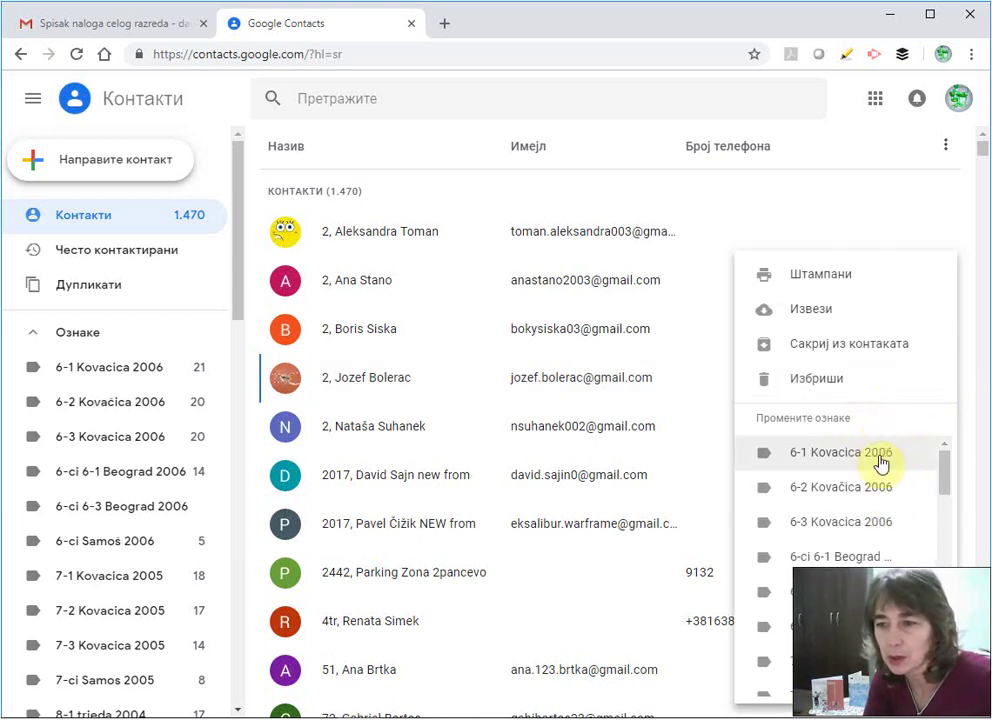
{"action": "scroll", "coordinate": [890, 495], "scroll_direction": "down", "scroll_amount": 4}
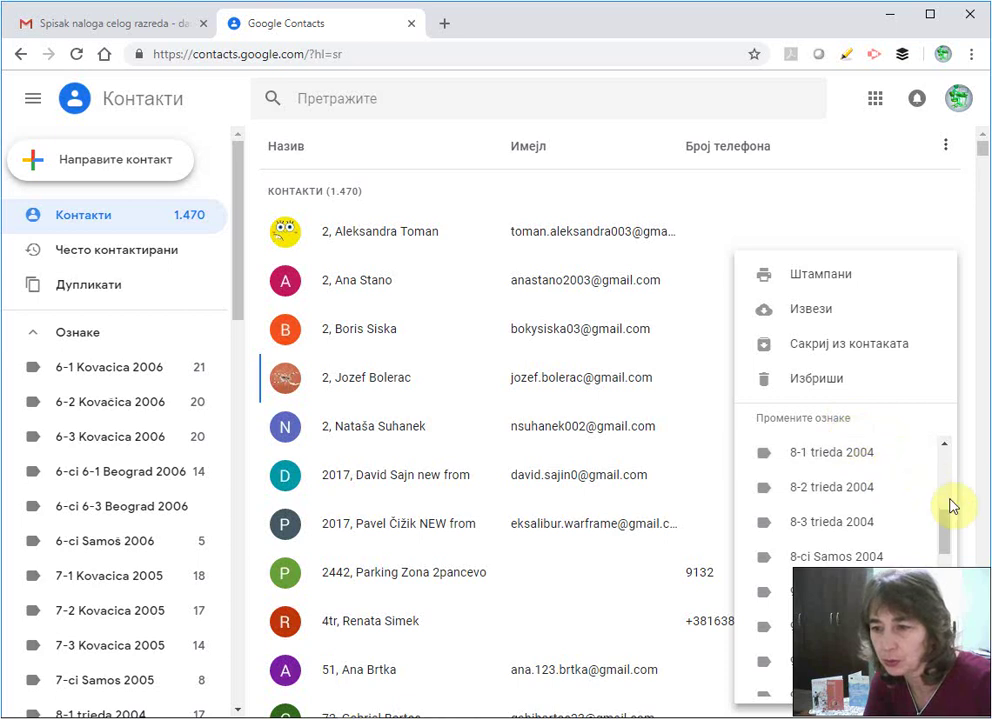
{"action": "left_click_drag", "start_coordinate": [945, 527], "coordinate": [944, 640]}
{"action": "scroll", "coordinate": [850, 520], "scroll_direction": "down", "scroll_amount": 3}
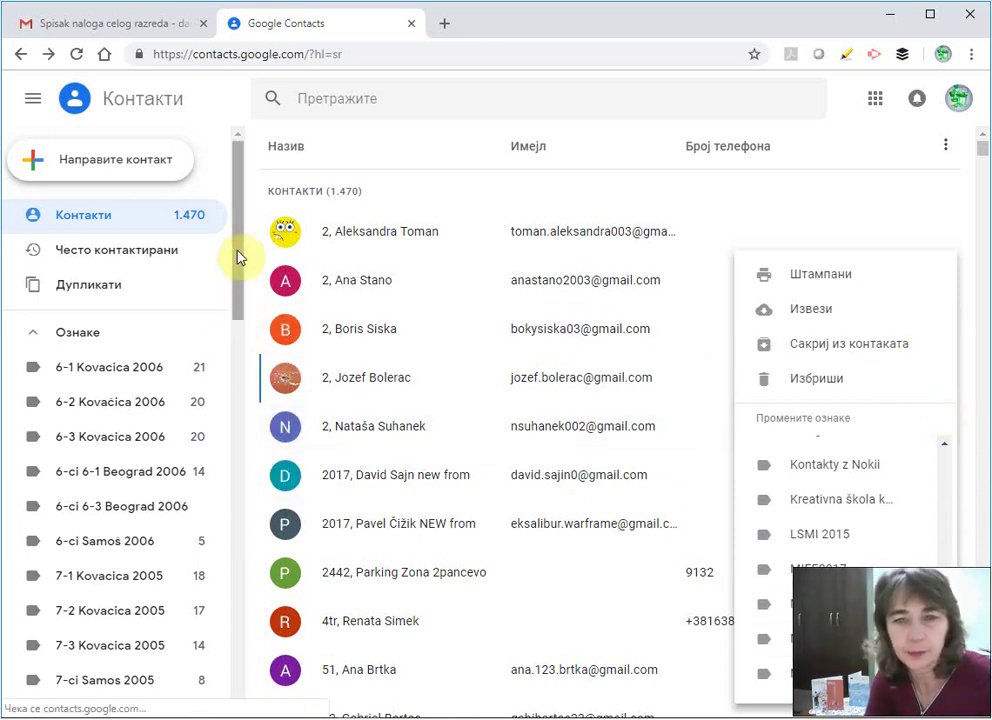
{"action": "left_click", "coordinate": [875, 215]}
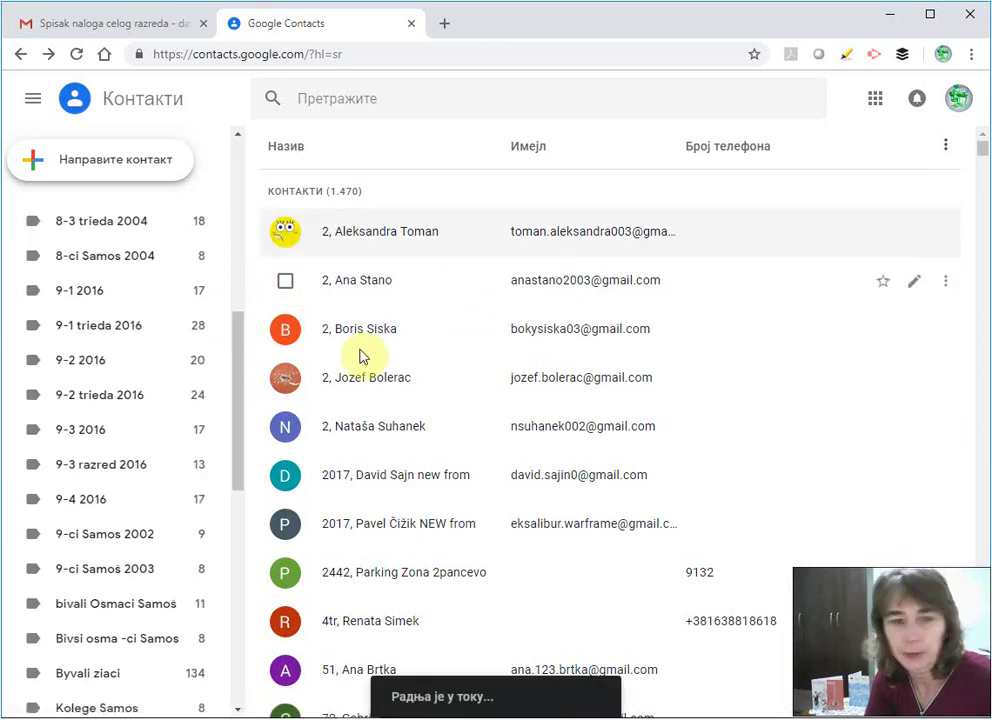
Step: Show the contacts under the Moj razred label and look over the actions and labels available for its first contact
{"action": "left_click_drag", "start_coordinate": [240, 390], "coordinate": [244, 500]}
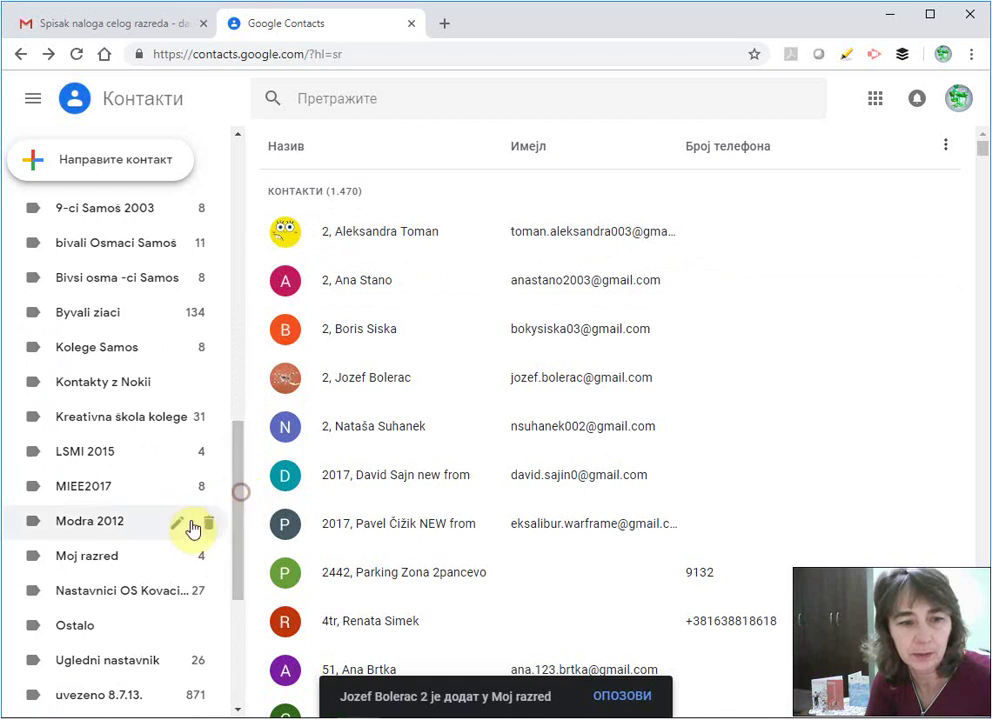
{"action": "left_click", "coordinate": [97, 560]}
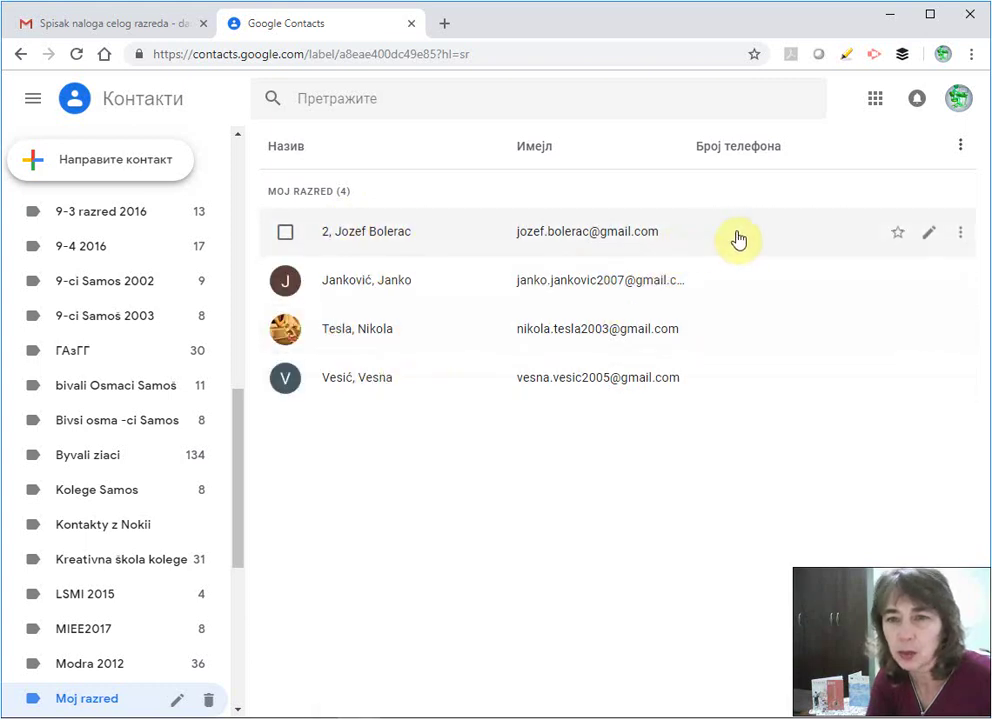
{"action": "left_click", "coordinate": [959, 236]}
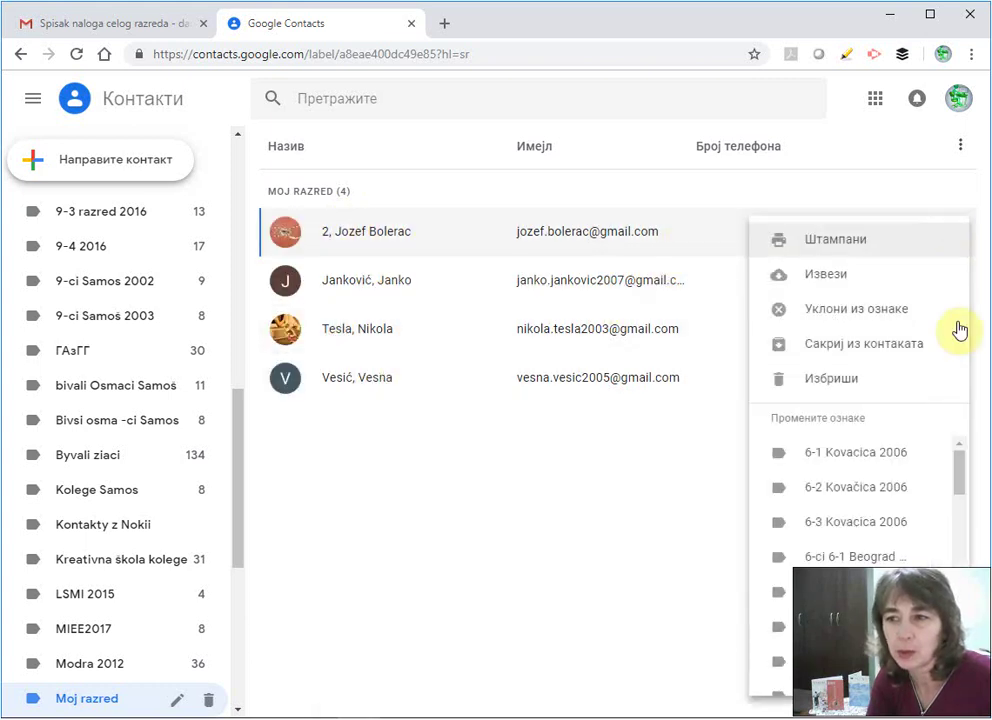
{"action": "left_click_drag", "start_coordinate": [959, 470], "coordinate": [977, 553]}
{"action": "left_click", "coordinate": [627, 593]}
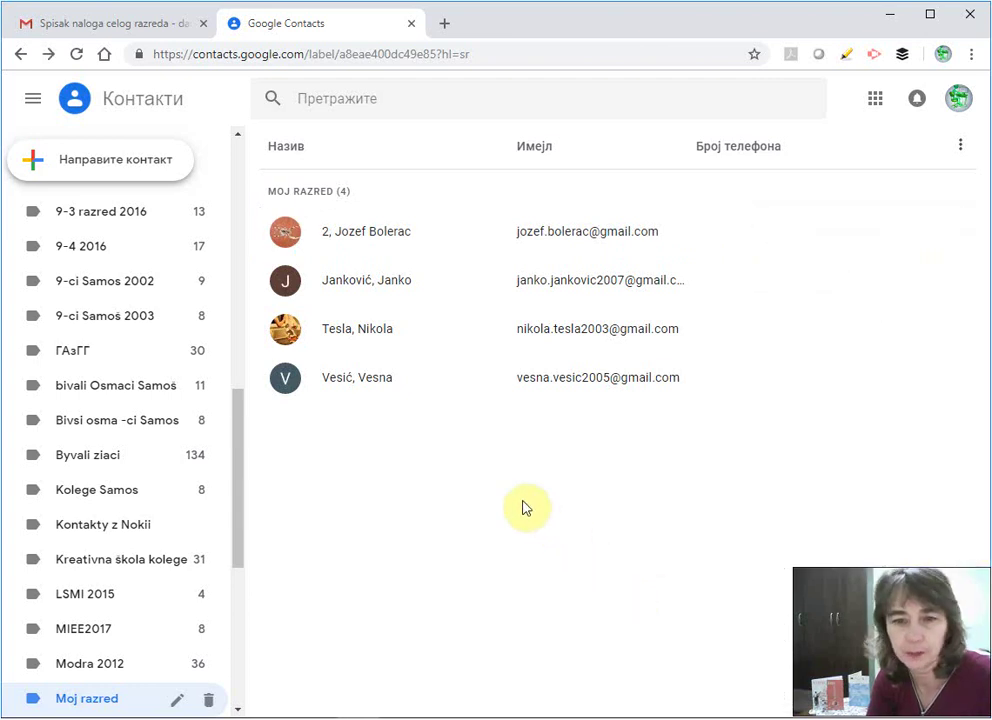